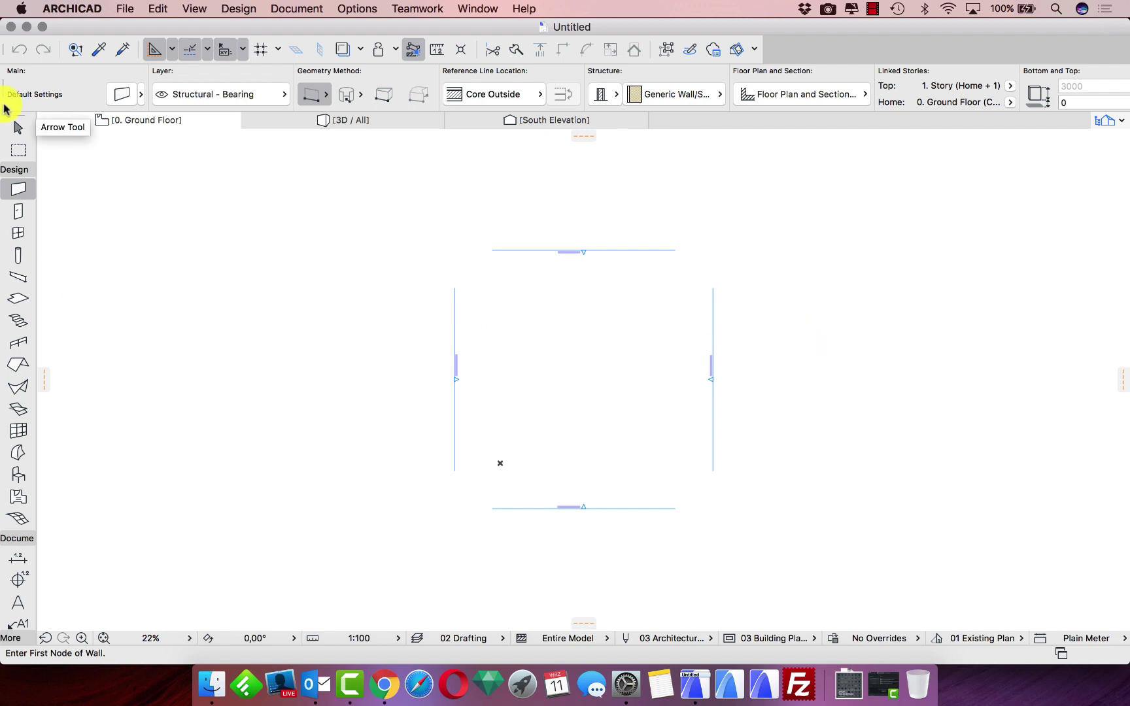
Open the Library Manager to see the Embedded Library and ARCHICAD Library 21 (615 MB).
{"action": "left_click", "coordinate": [125, 9]}
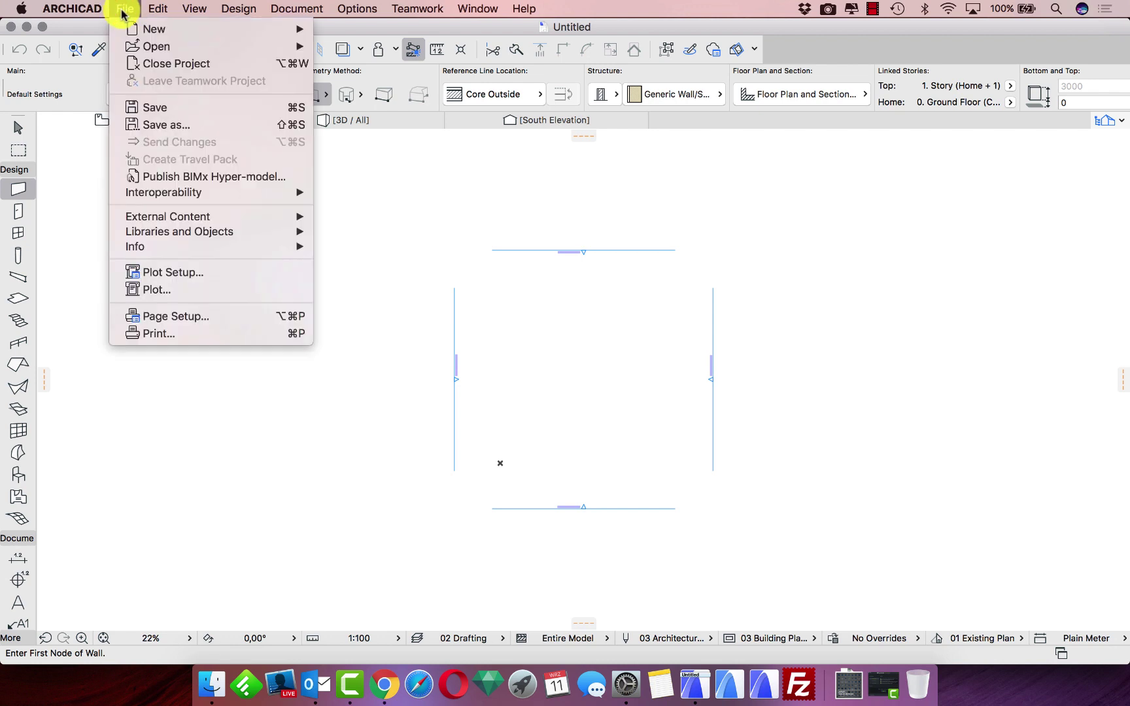
{"action": "mouse_move", "coordinate": [138, 11]}
{"action": "mouse_move", "coordinate": [185, 230]}
{"action": "left_click", "coordinate": [370, 241]}
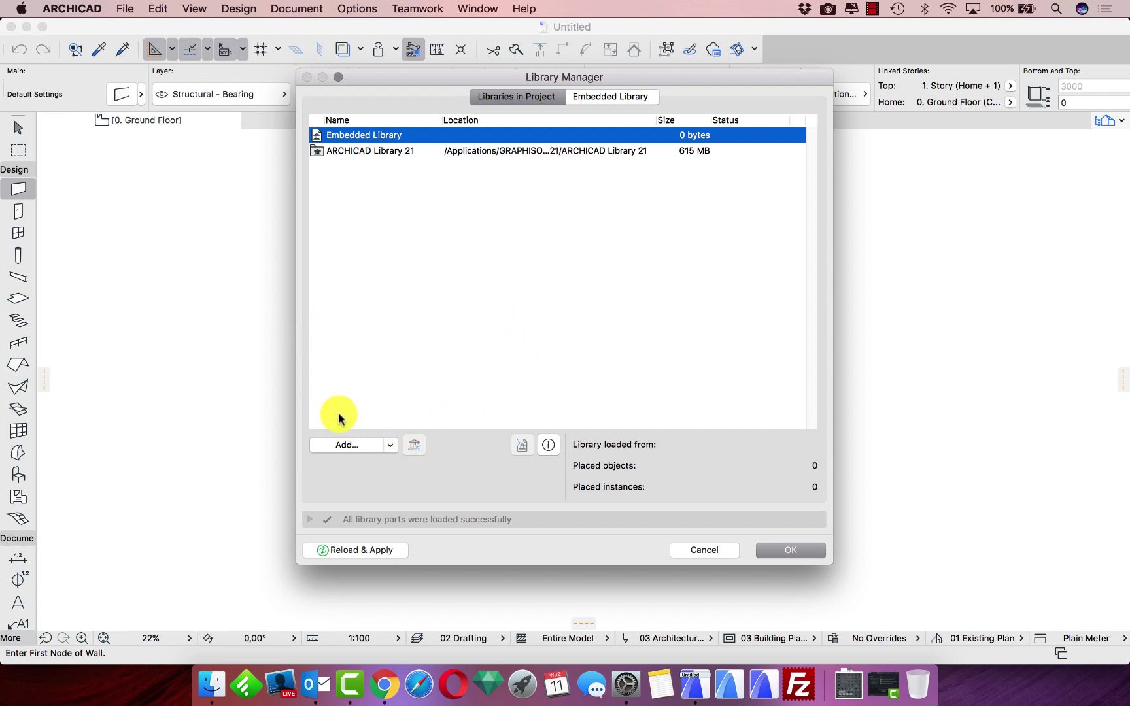
Add the IKE020014_gsm folder from Dropbox > 01-TO-DO-OBIEKTY > ikea as a project library.
{"action": "left_click", "coordinate": [341, 448]}
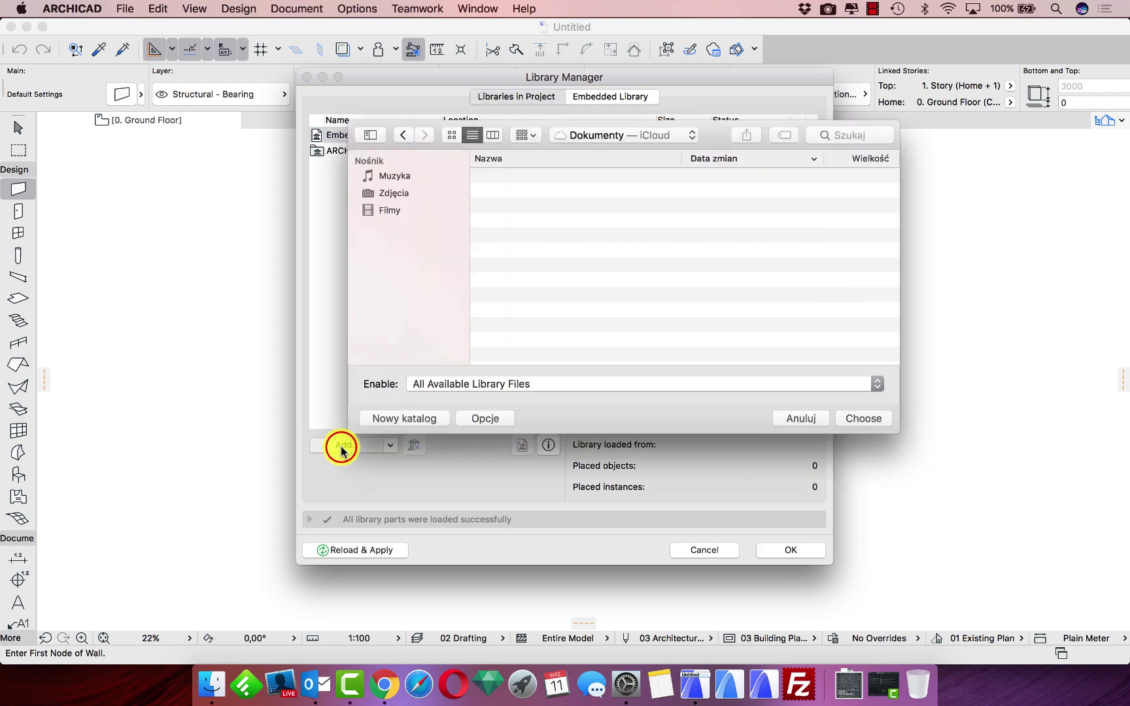
{"action": "left_click", "coordinate": [405, 175]}
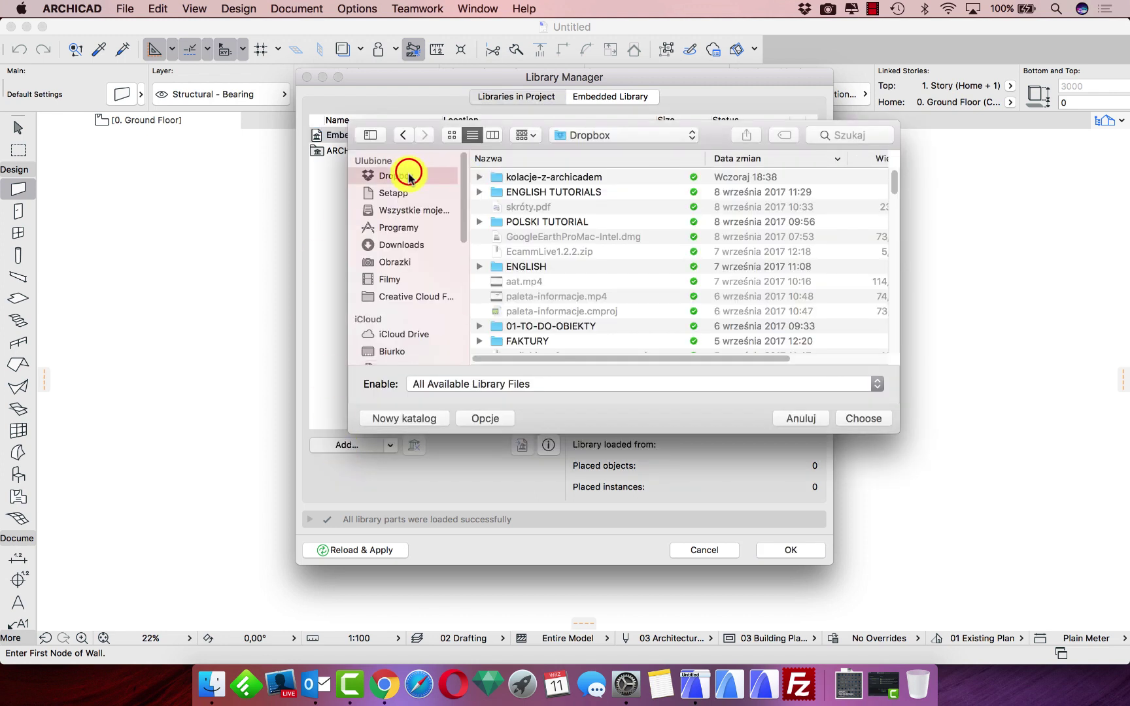
{"action": "scroll", "coordinate": [602, 271], "scroll_direction": "down", "scroll_amount": 15}
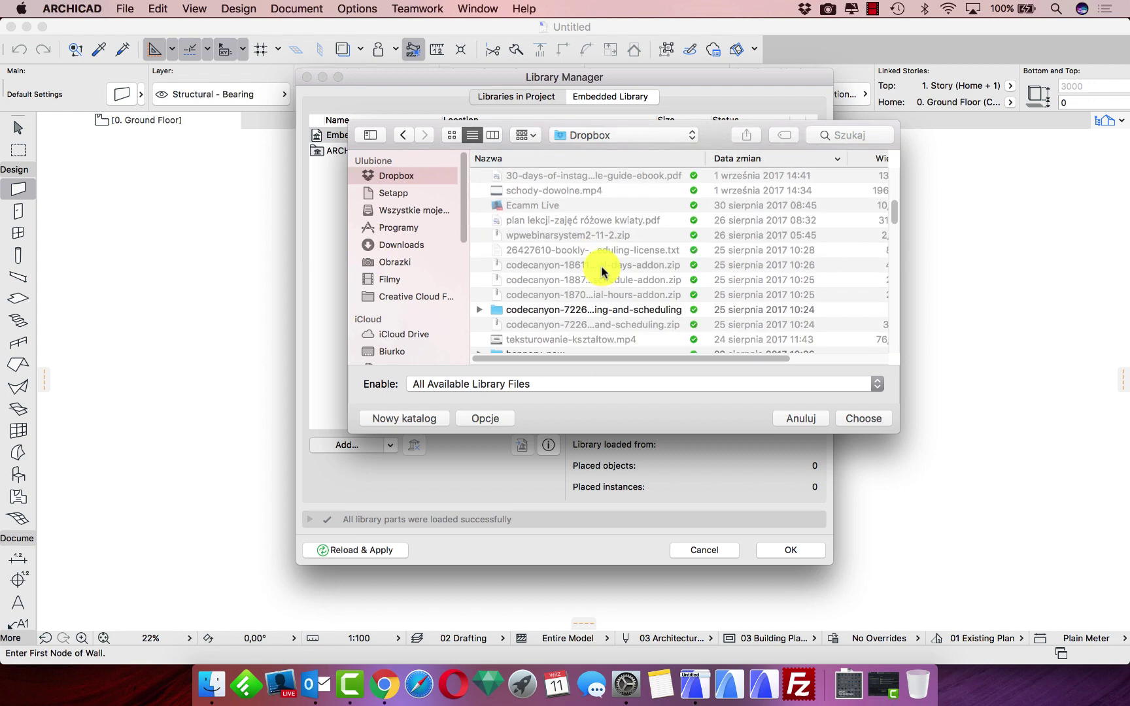
{"action": "scroll", "coordinate": [589, 261], "scroll_direction": "down", "scroll_amount": 10}
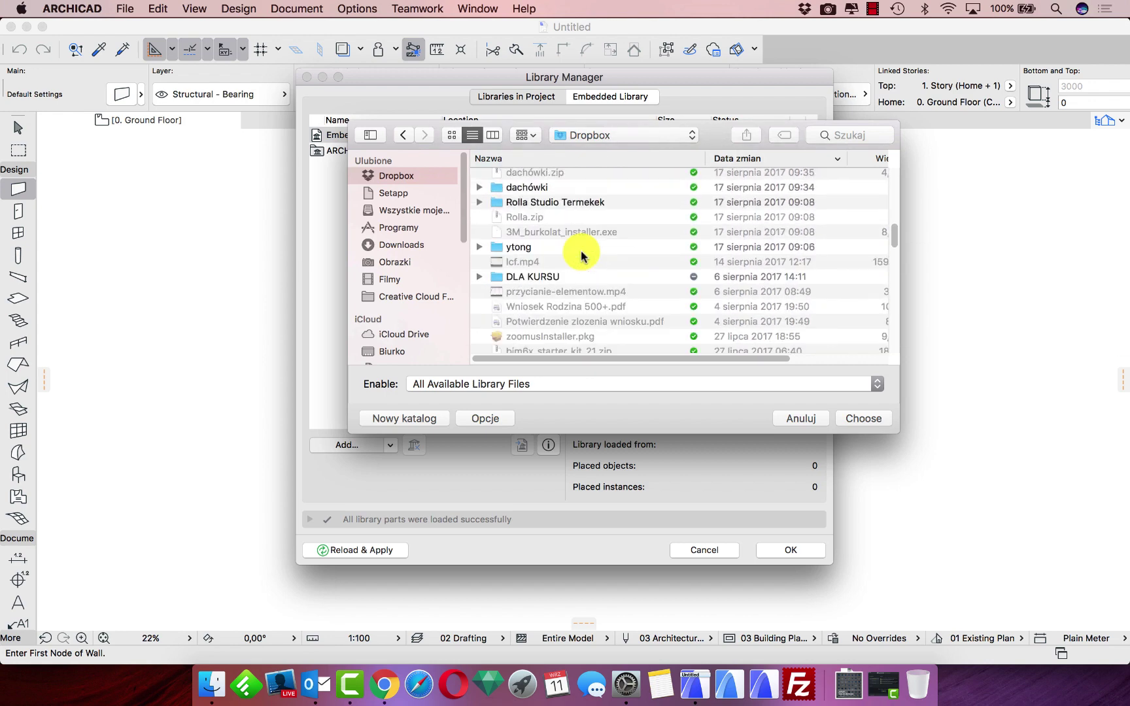
{"action": "scroll", "coordinate": [582, 257], "scroll_direction": "down", "scroll_amount": 15}
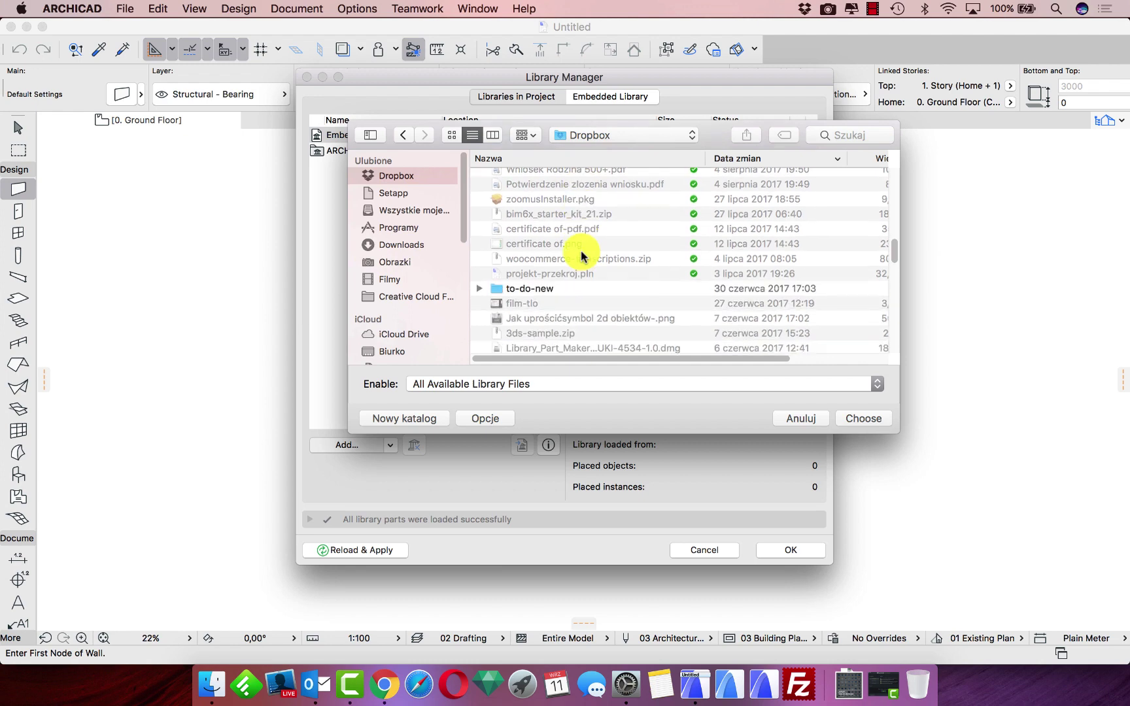
{"action": "scroll", "coordinate": [581, 256], "scroll_direction": "down", "scroll_amount": 15}
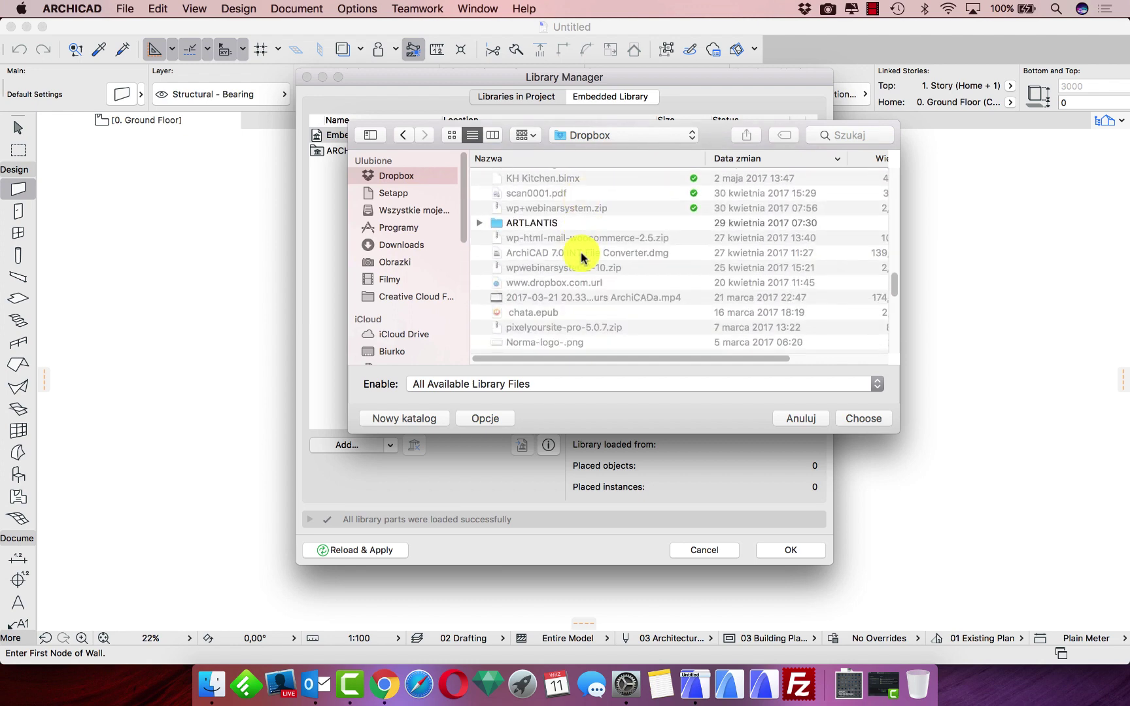
{"action": "scroll", "coordinate": [582, 256], "scroll_direction": "up", "scroll_amount": 5}
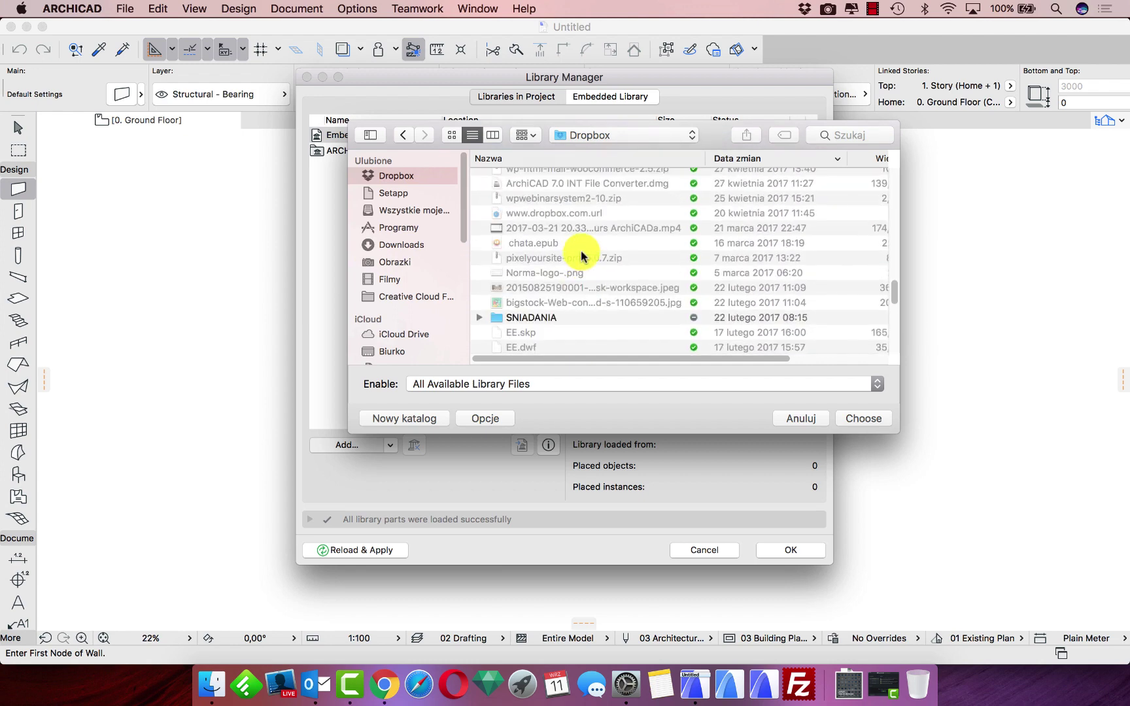
{"action": "scroll", "coordinate": [674, 335], "scroll_direction": "down", "scroll_amount": 15}
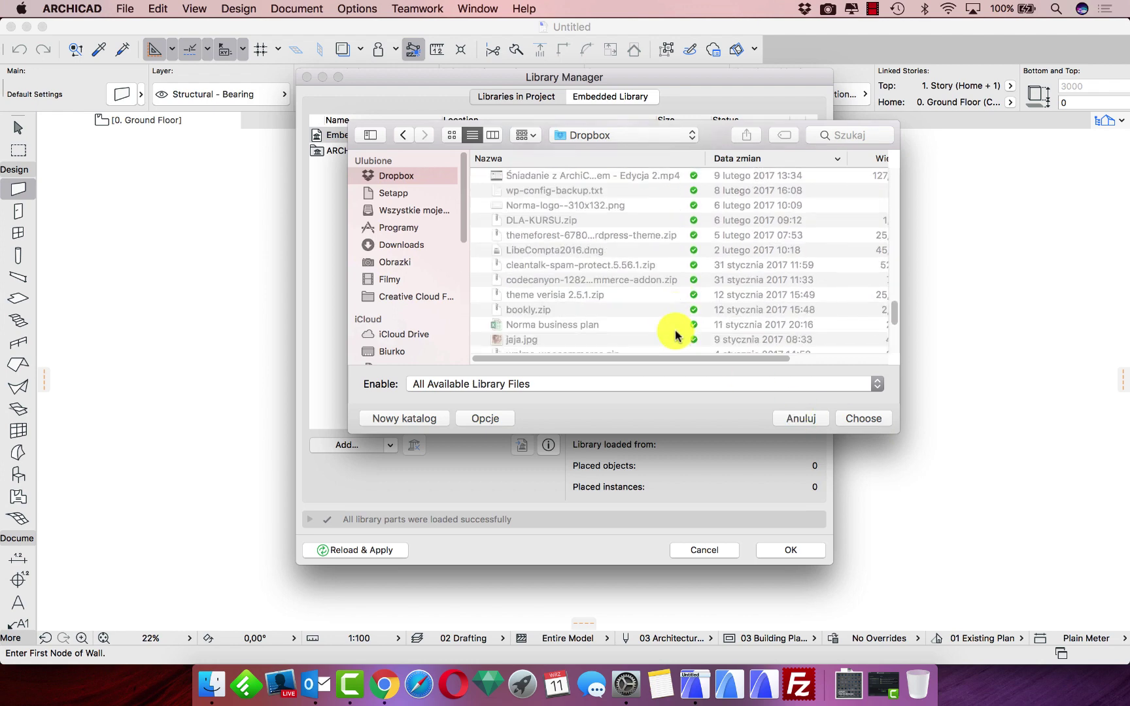
{"action": "scroll", "coordinate": [674, 336], "scroll_direction": "up", "scroll_amount": 20}
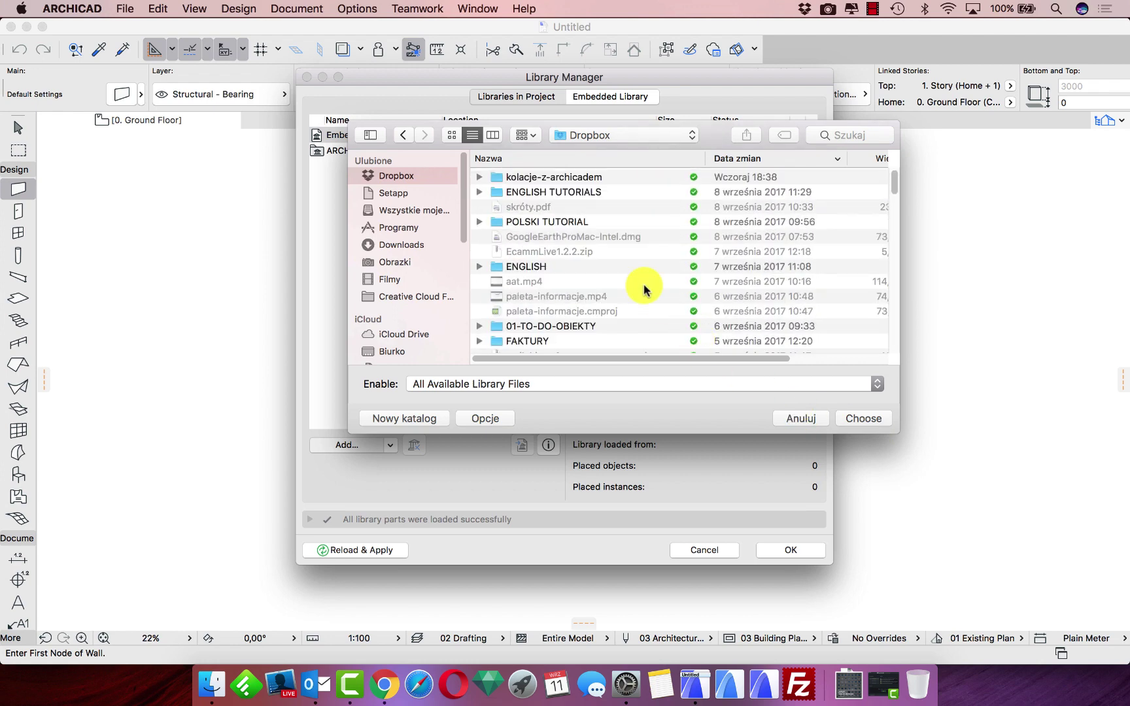
{"action": "scroll", "coordinate": [612, 280], "scroll_direction": "down", "scroll_amount": 3}
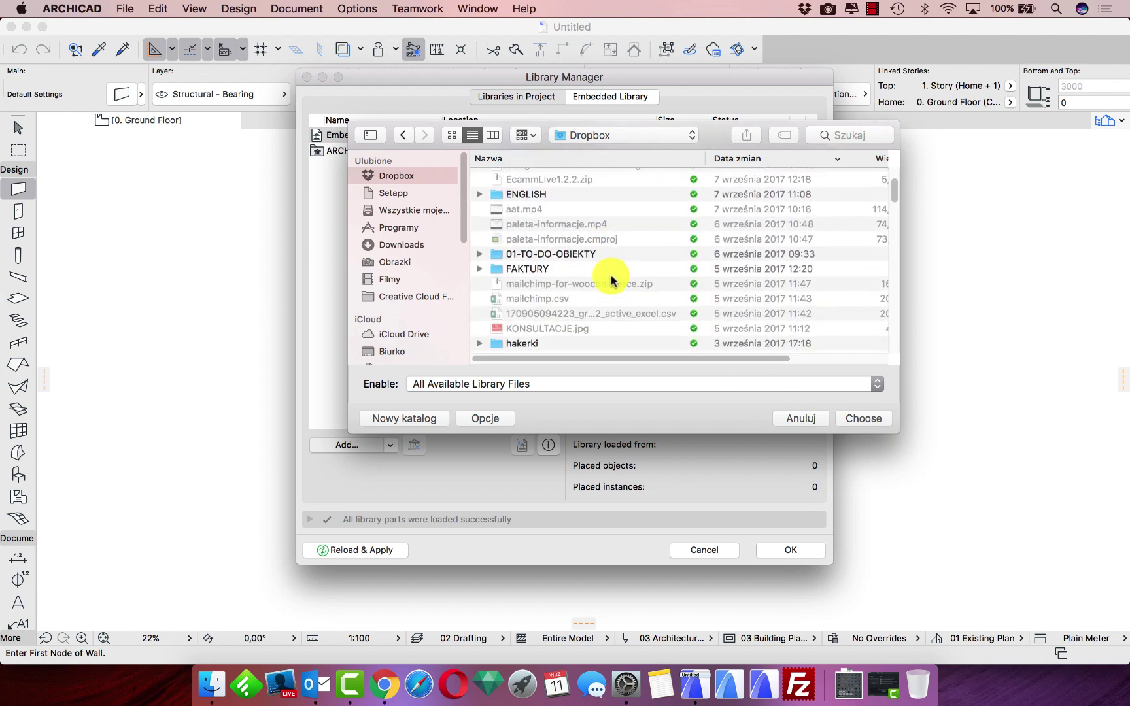
{"action": "left_click", "coordinate": [595, 245]}
{"action": "double_click", "coordinate": [595, 245]}
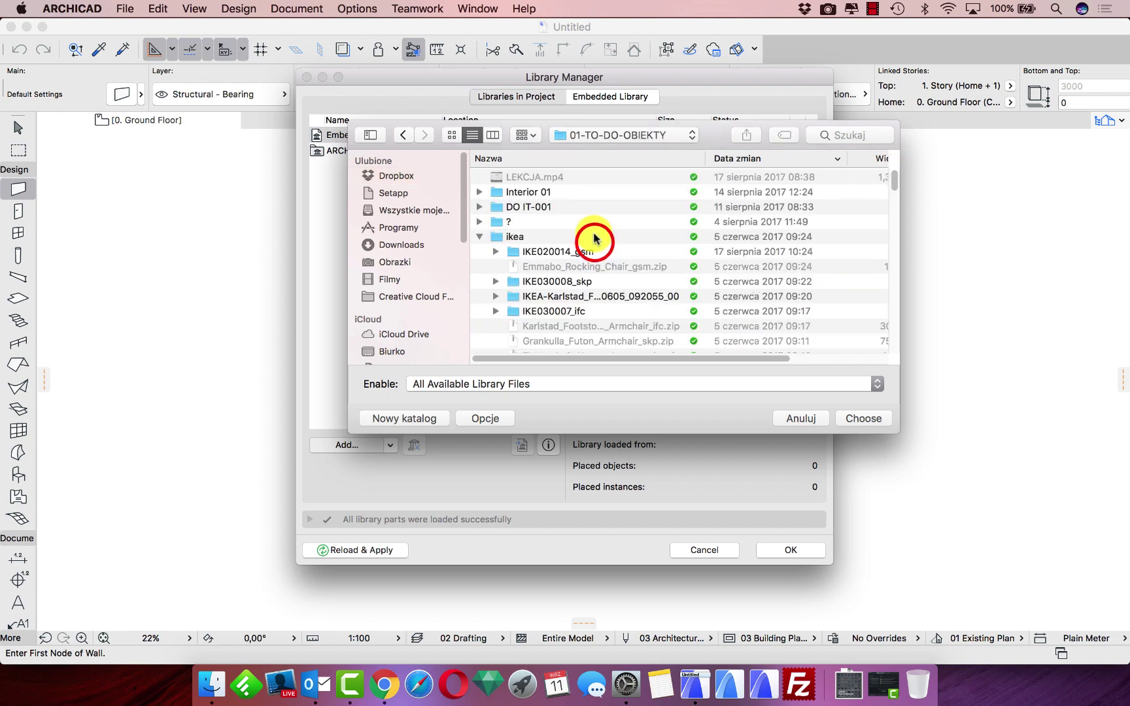
{"action": "left_click", "coordinate": [588, 252]}
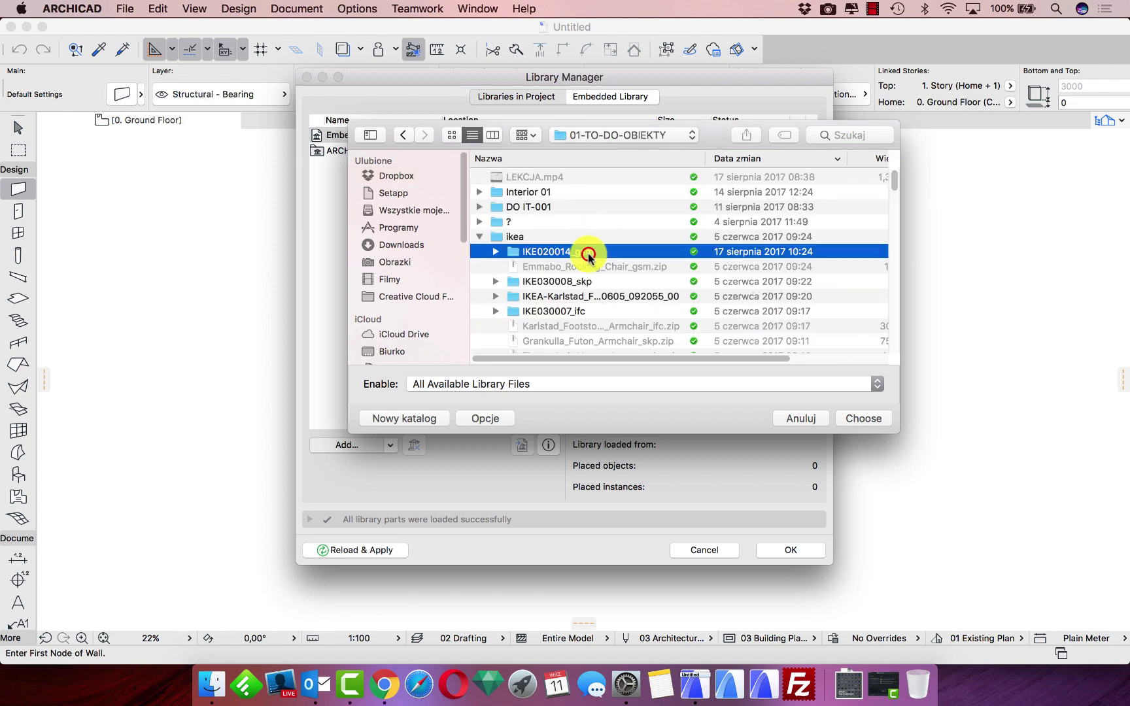
{"action": "left_click", "coordinate": [853, 418]}
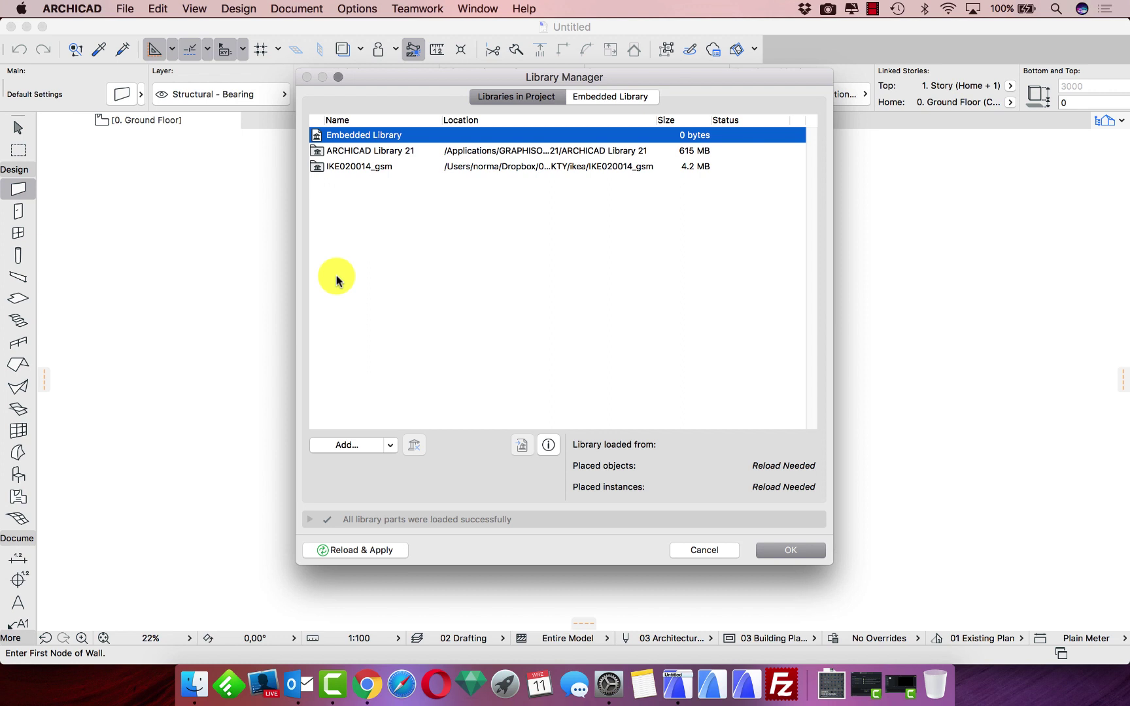
Apply the library list and open Create Container from File > Libraries and Objects.
{"action": "left_click", "coordinate": [787, 554]}
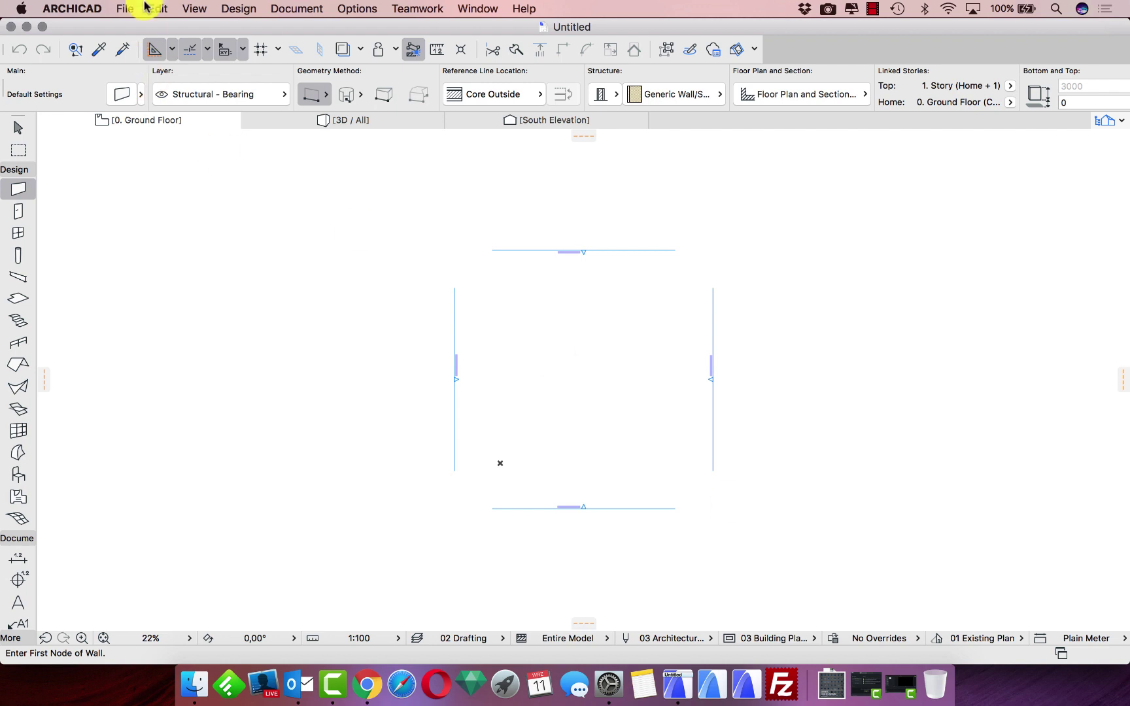
{"action": "left_click", "coordinate": [121, 11]}
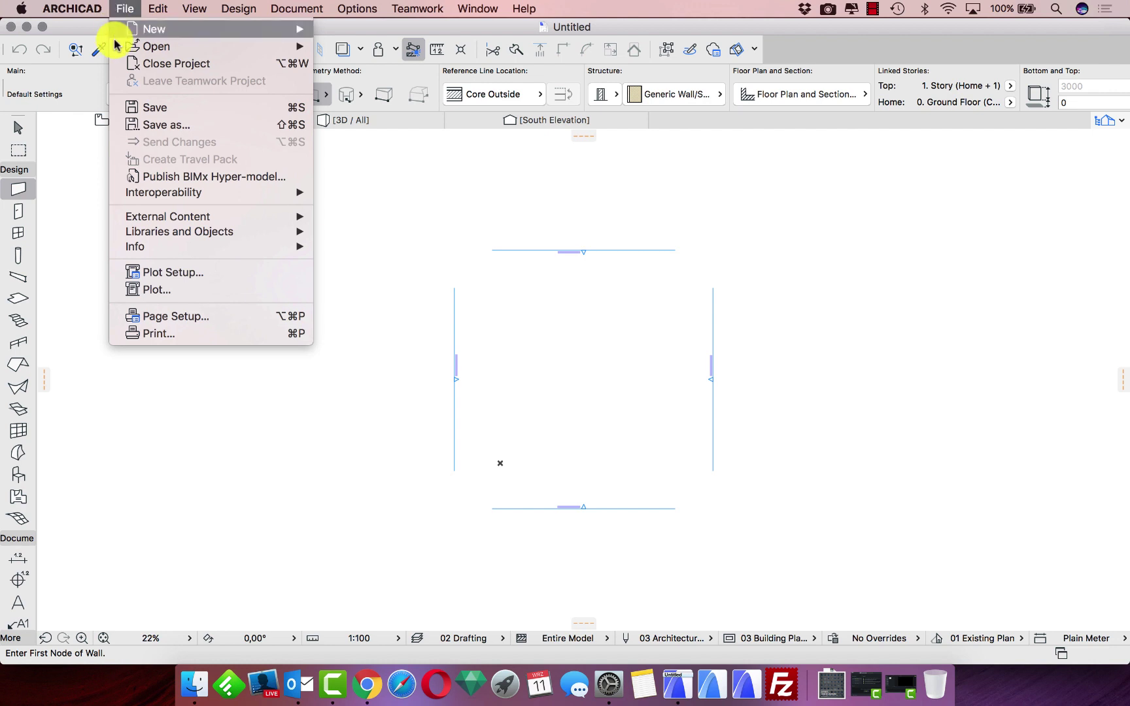
{"action": "mouse_move", "coordinate": [205, 240]}
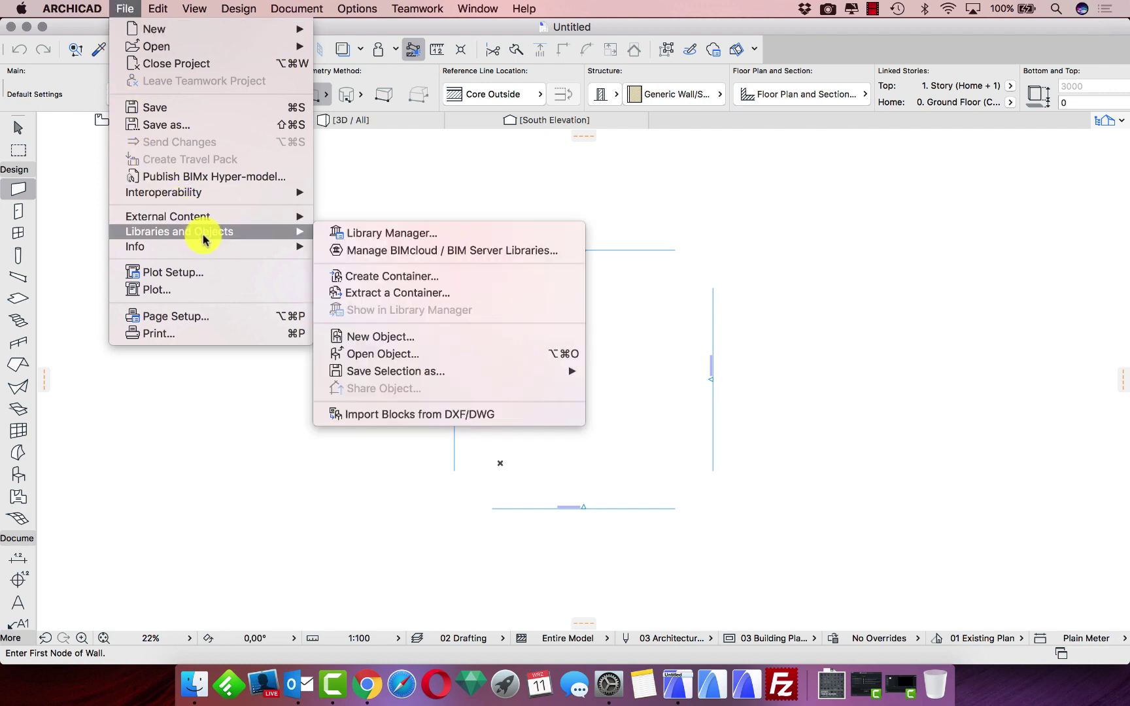
{"action": "left_click", "coordinate": [405, 280]}
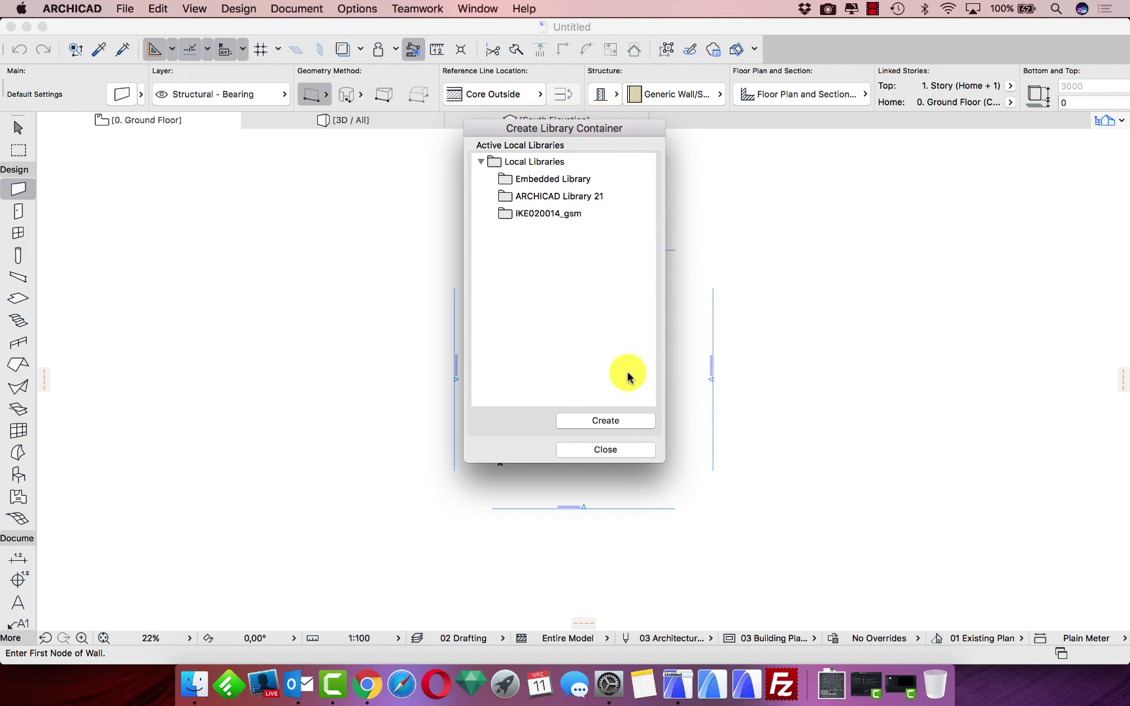
Select ARCHICAD Library 21 and IKE020014_gsm for the new container and create it.
{"action": "left_click", "coordinate": [532, 162]}
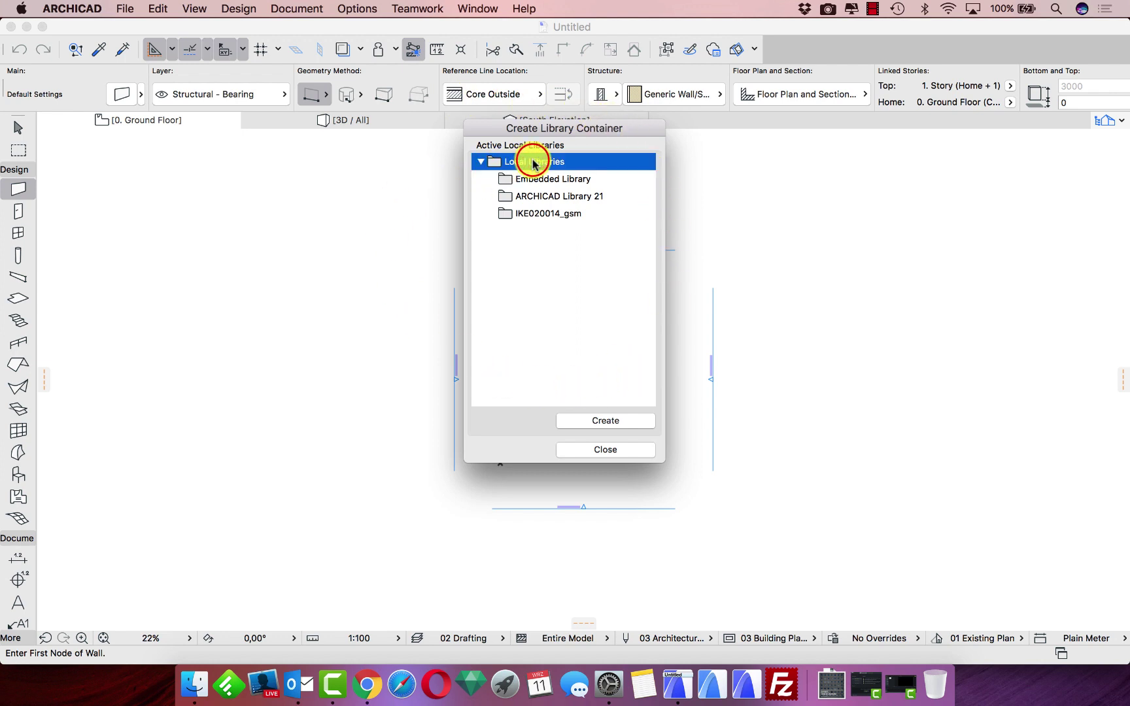
{"action": "left_click", "coordinate": [523, 179]}
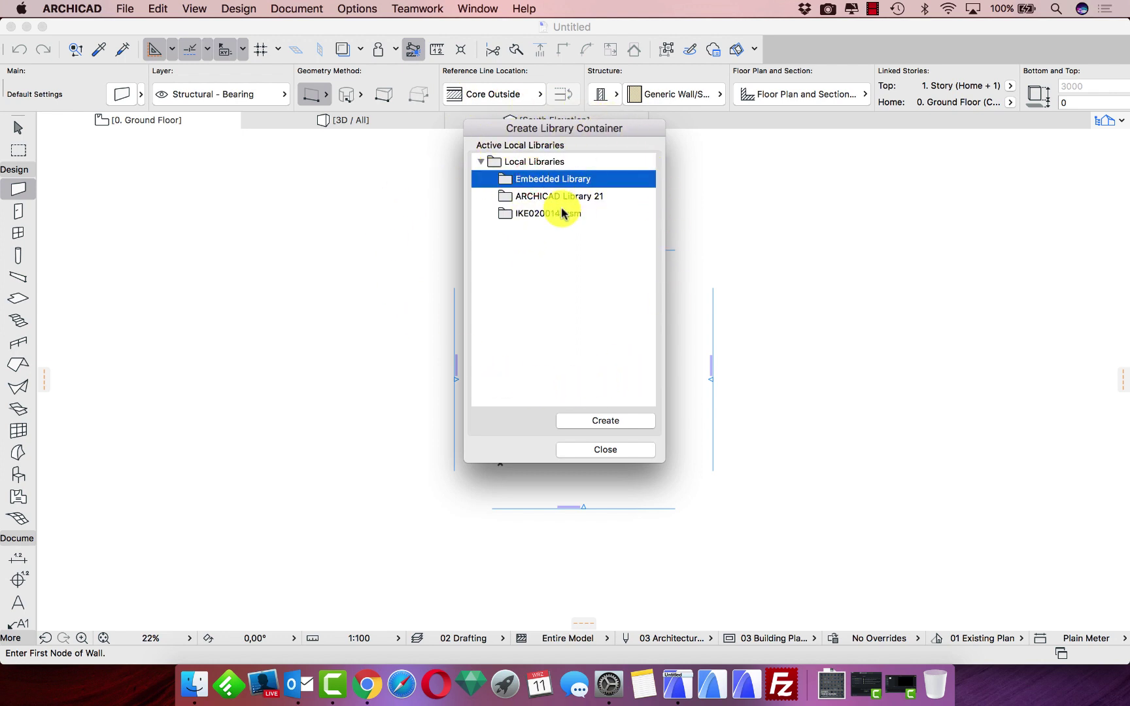
{"action": "left_click", "coordinate": [525, 198]}
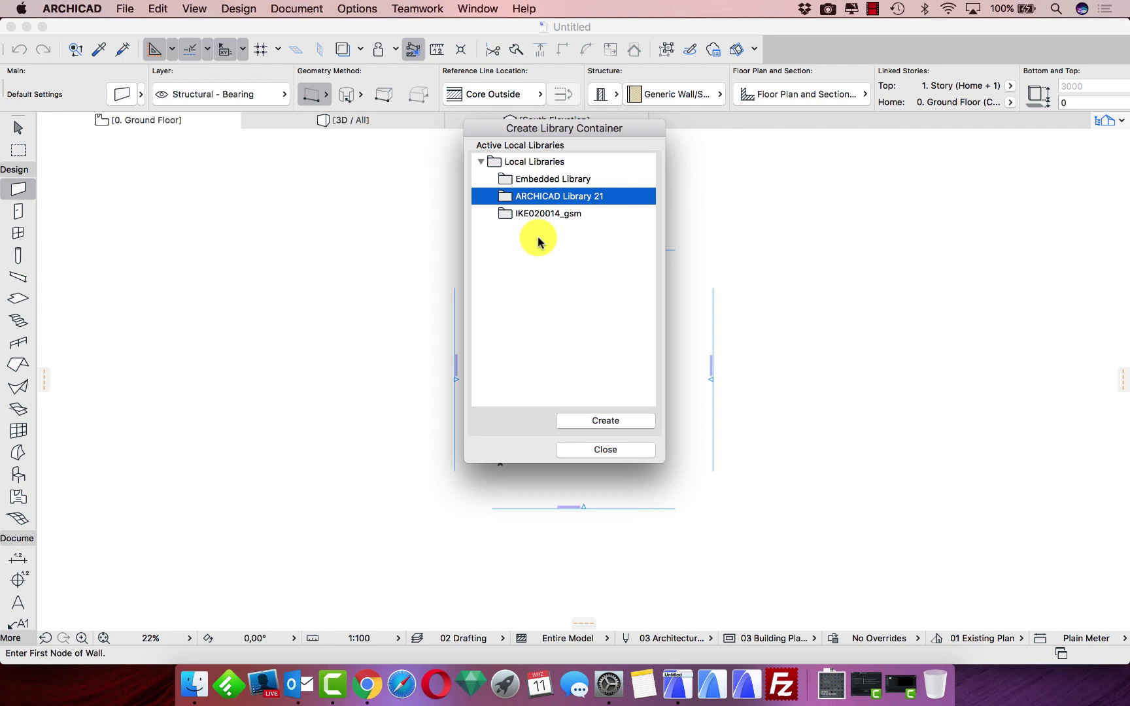
{"action": "left_click", "coordinate": [535, 162]}
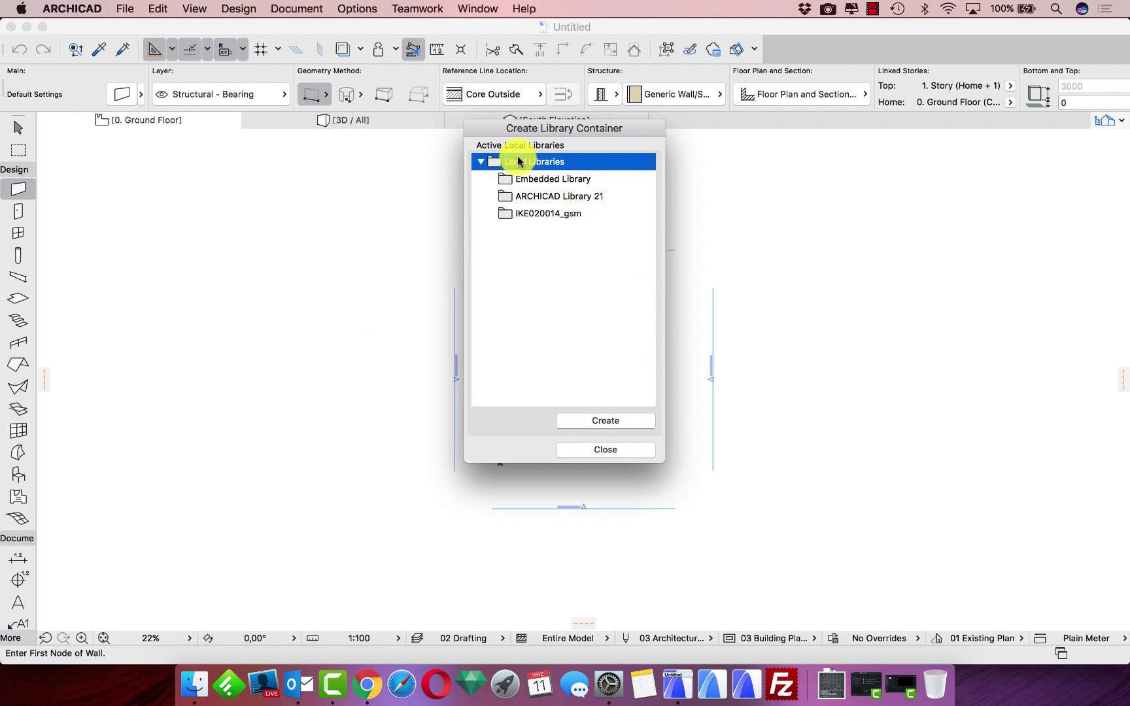
{"action": "left_click", "coordinate": [551, 196]}
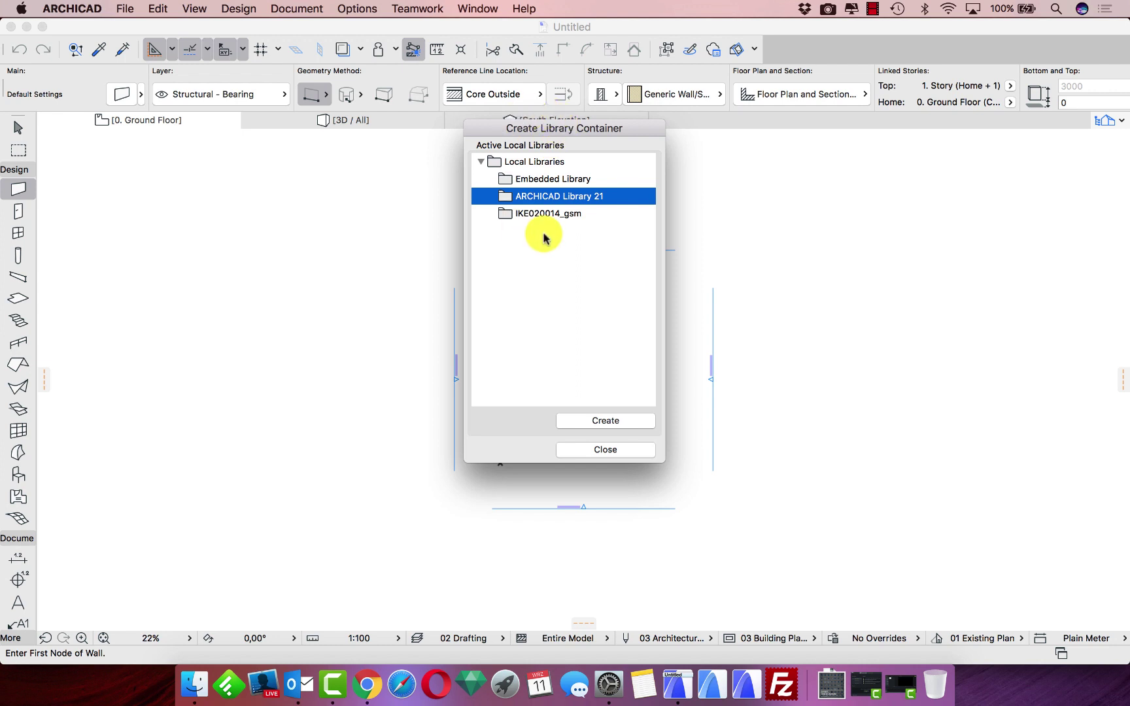
{"action": "left_click", "coordinate": [577, 216], "text": "shift"}
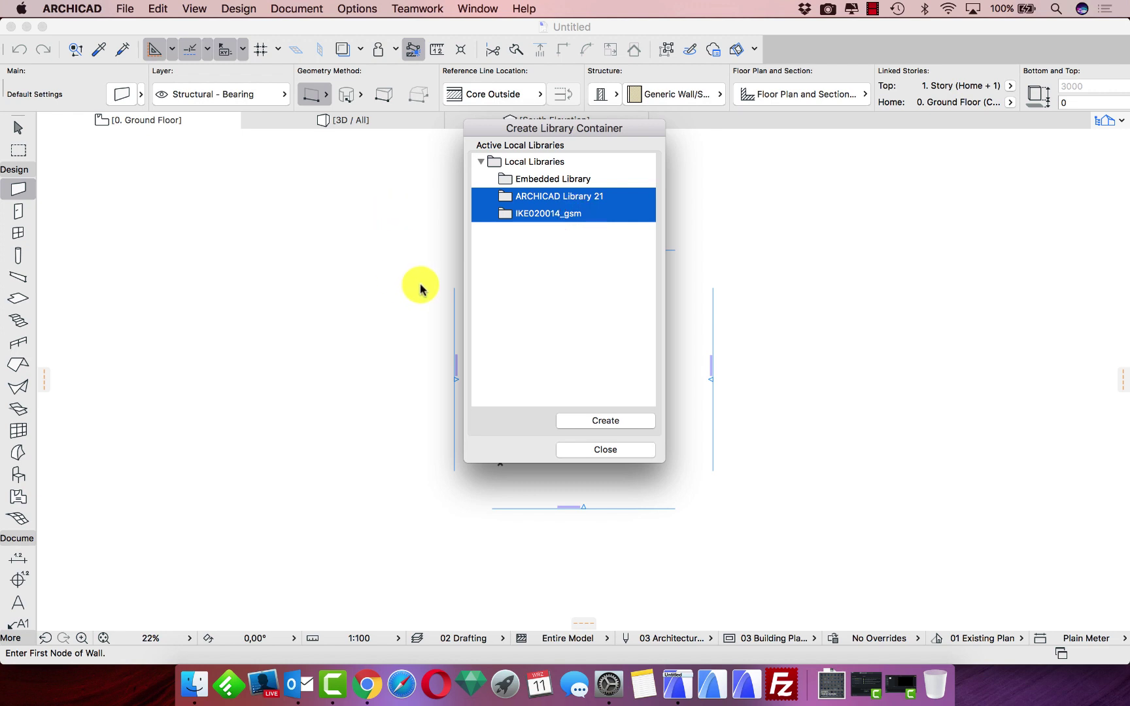
{"action": "left_click", "coordinate": [616, 423]}
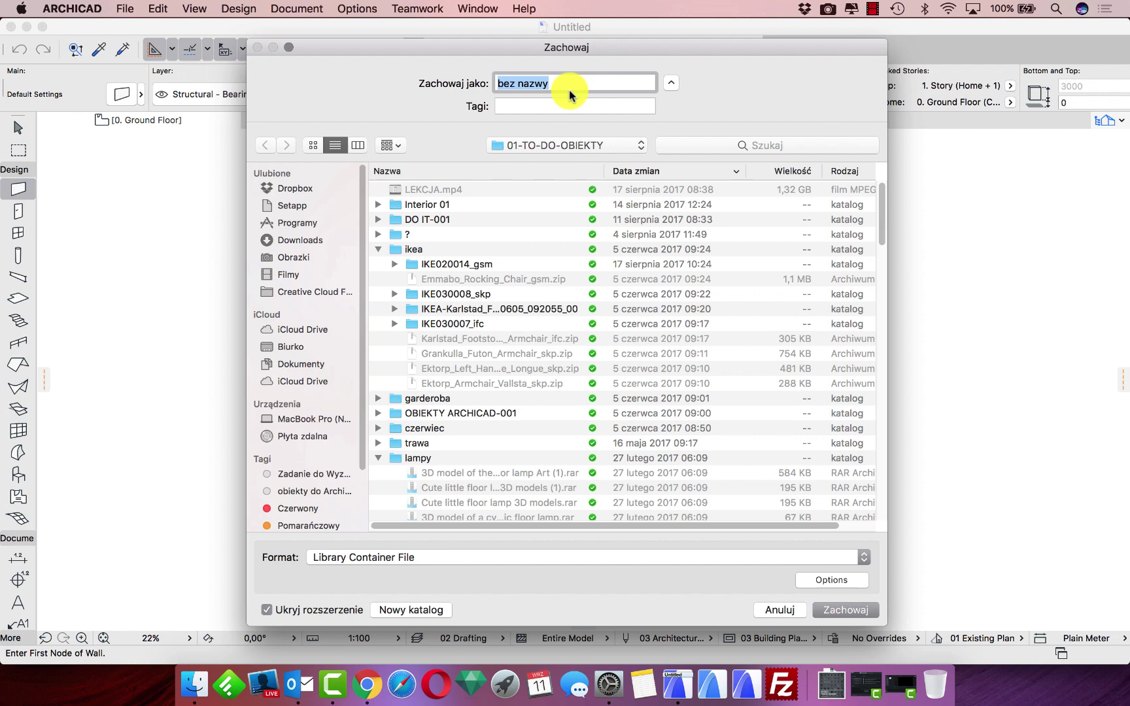
Save the library container as 000 in the Biurko folder, then close the container window.
{"action": "type", "text": "000"}
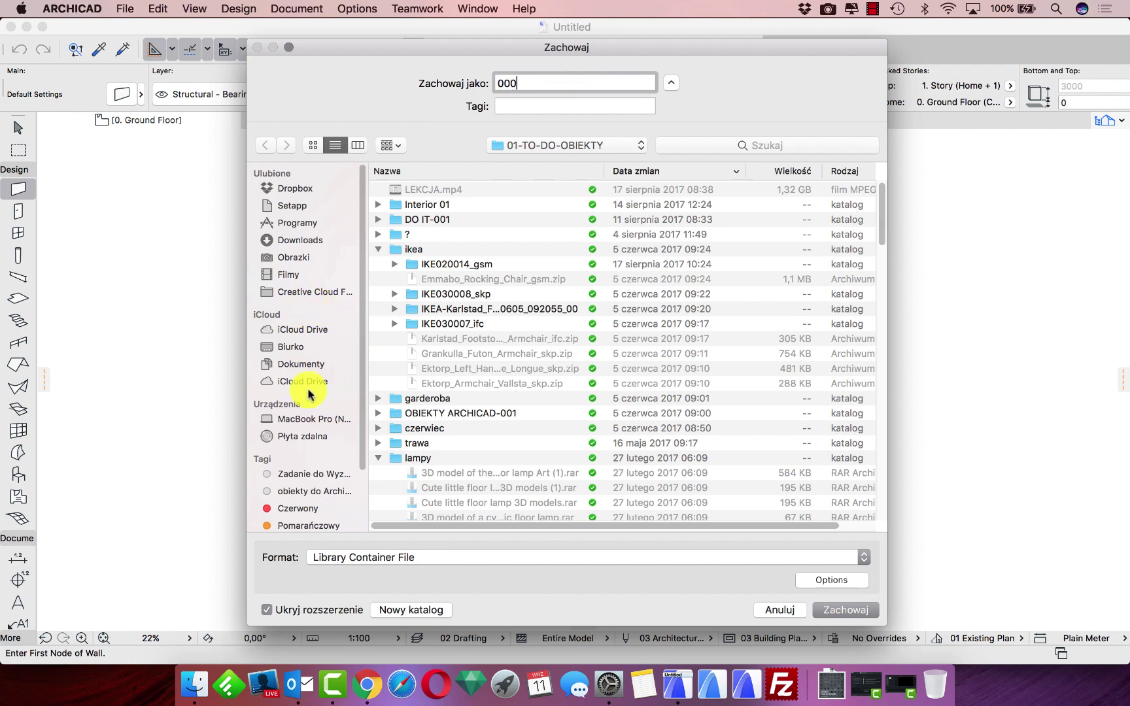
{"action": "left_click", "coordinate": [294, 347]}
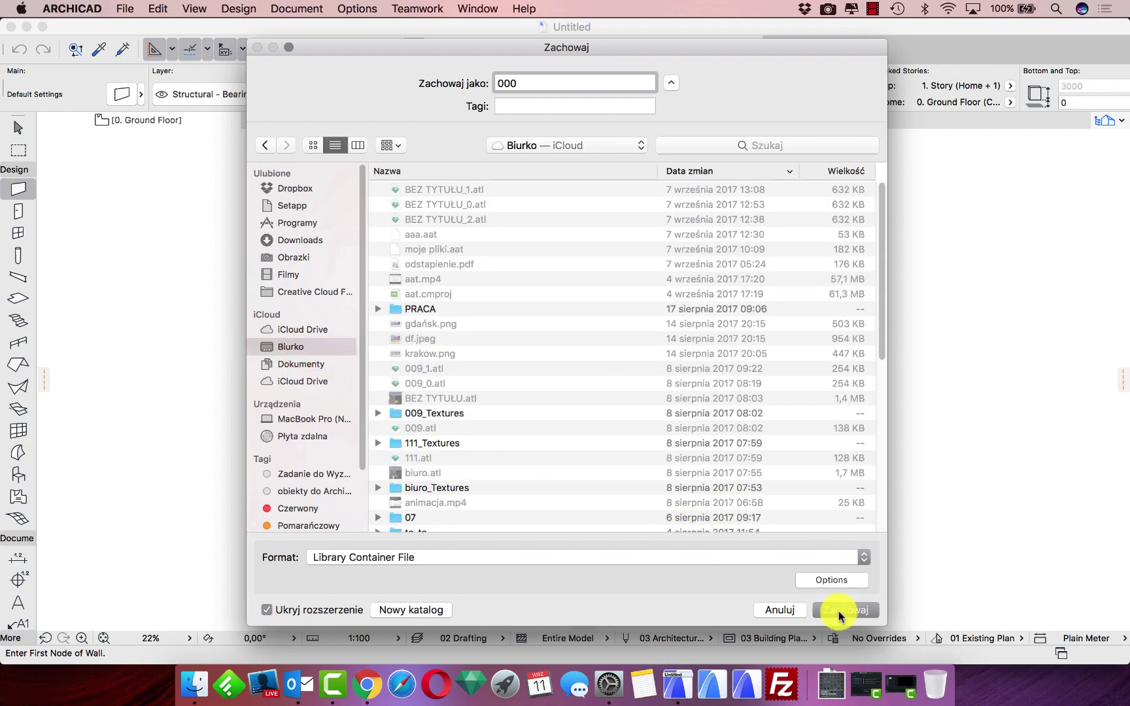
{"action": "left_click", "coordinate": [840, 612]}
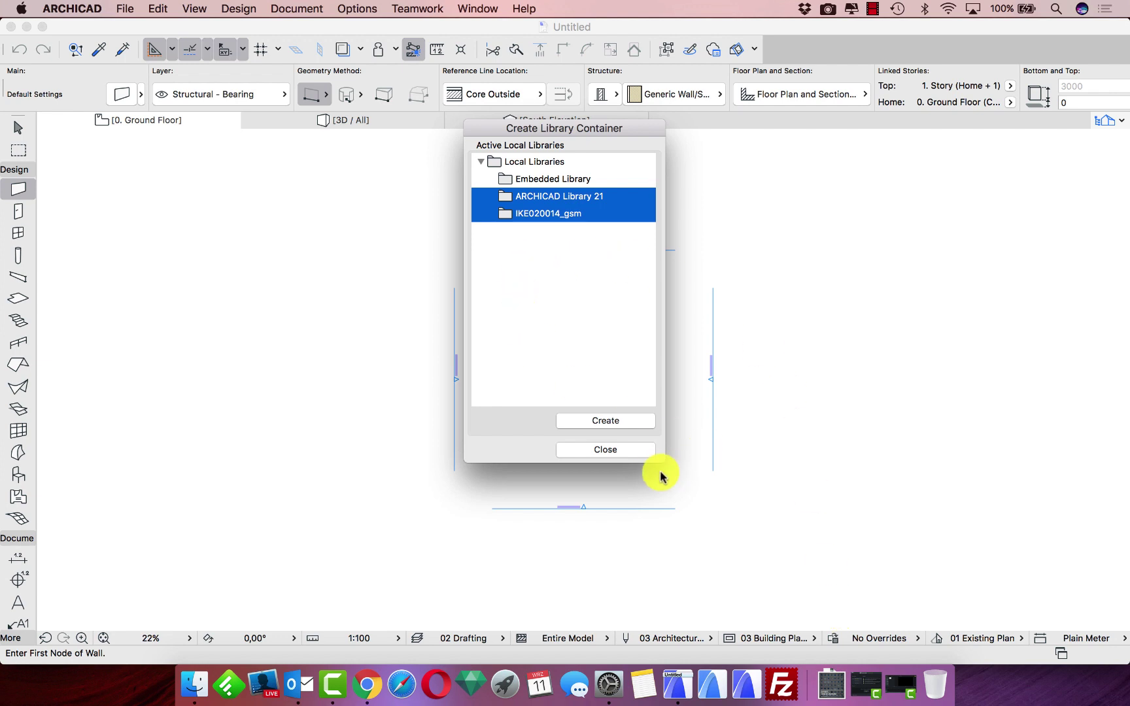
{"action": "left_click", "coordinate": [623, 449]}
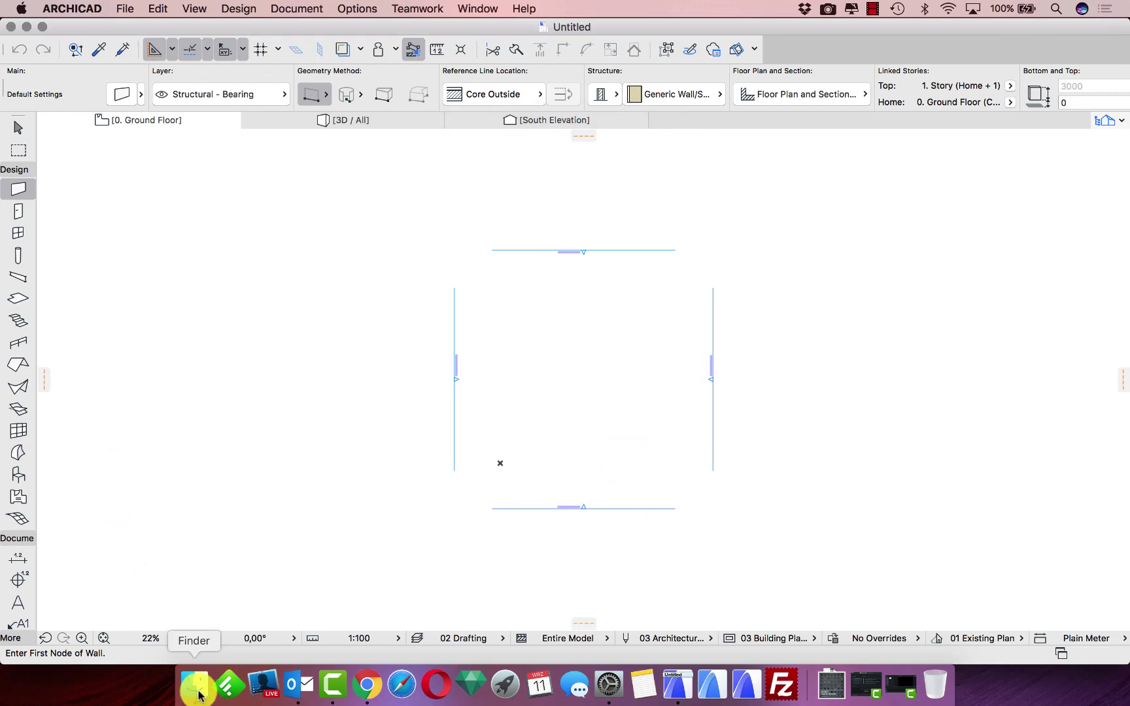
Show the Biurko folder in Finder with files sorted newest first by modification date.
{"action": "left_click", "coordinate": [195, 686]}
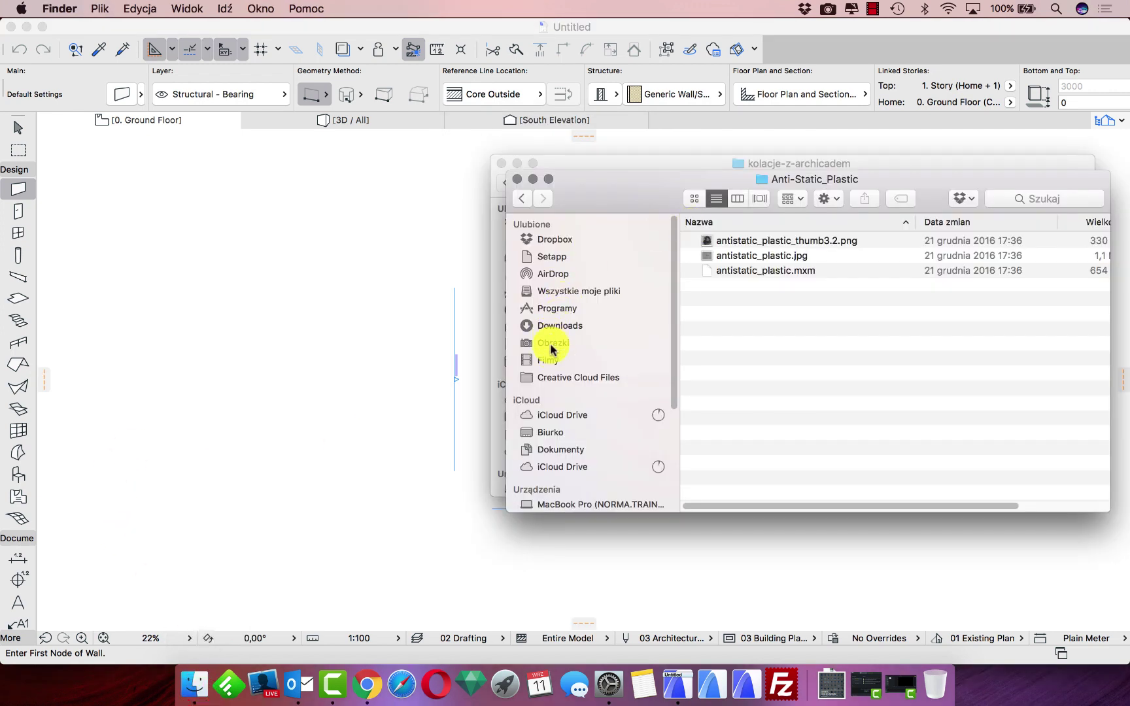
{"action": "left_click", "coordinate": [550, 433]}
{"action": "left_click_drag", "start_coordinate": [627, 196], "coordinate": [254, 175]}
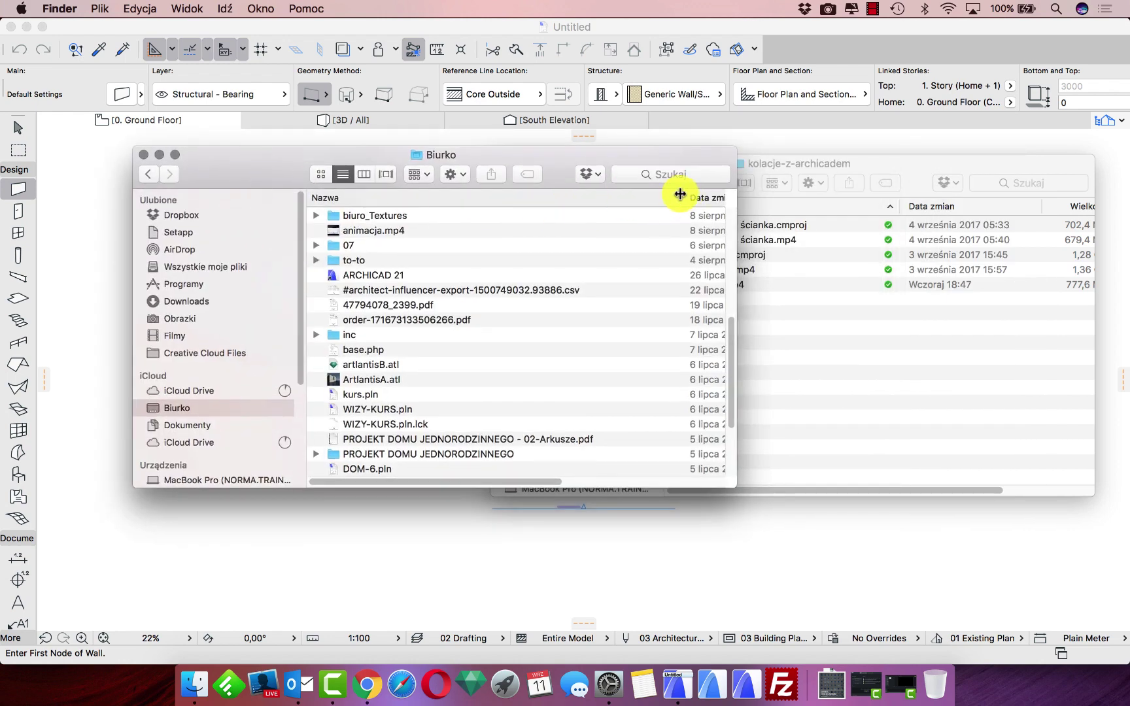
{"action": "left_click_drag", "start_coordinate": [680, 194], "coordinate": [575, 202]}
{"action": "left_click", "coordinate": [595, 196]}
{"action": "left_click", "coordinate": [599, 199]}
{"action": "left_click", "coordinate": [599, 203]}
{"action": "scroll", "coordinate": [598, 252], "scroll_direction": "up", "scroll_amount": 10}
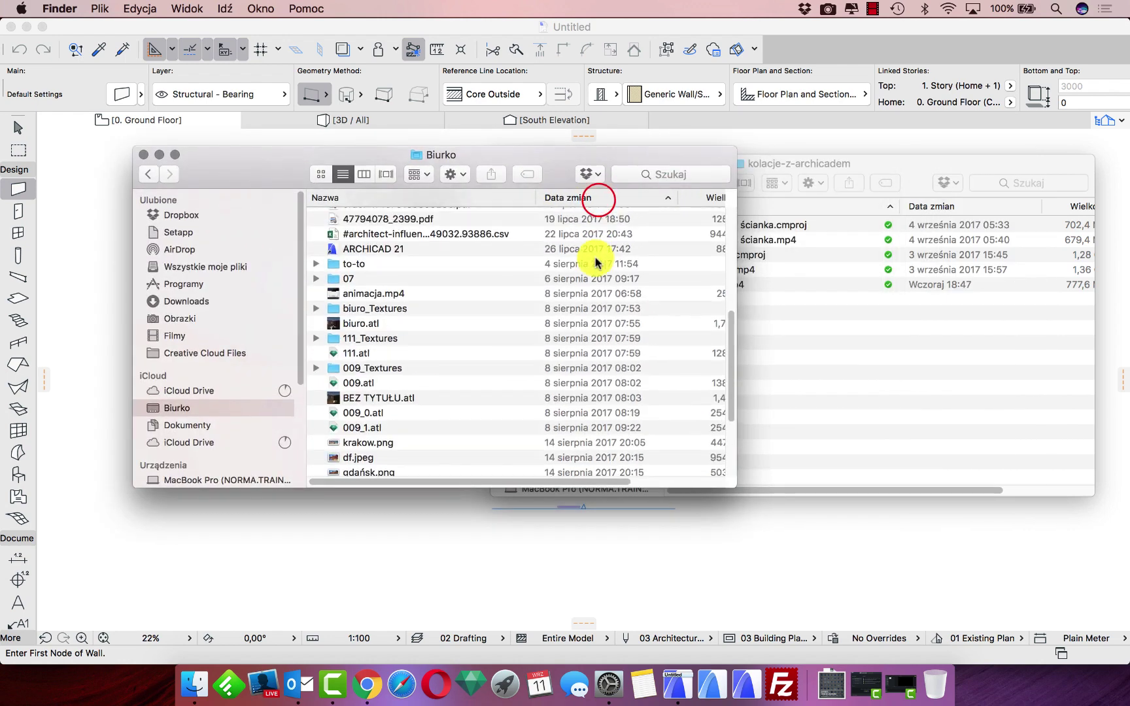
{"action": "left_click", "coordinate": [605, 200]}
Confirm 000.lcf is 649.1 MB, then return to ARCHICAD's Ground Floor plan.
{"action": "left_click", "coordinate": [376, 217]}
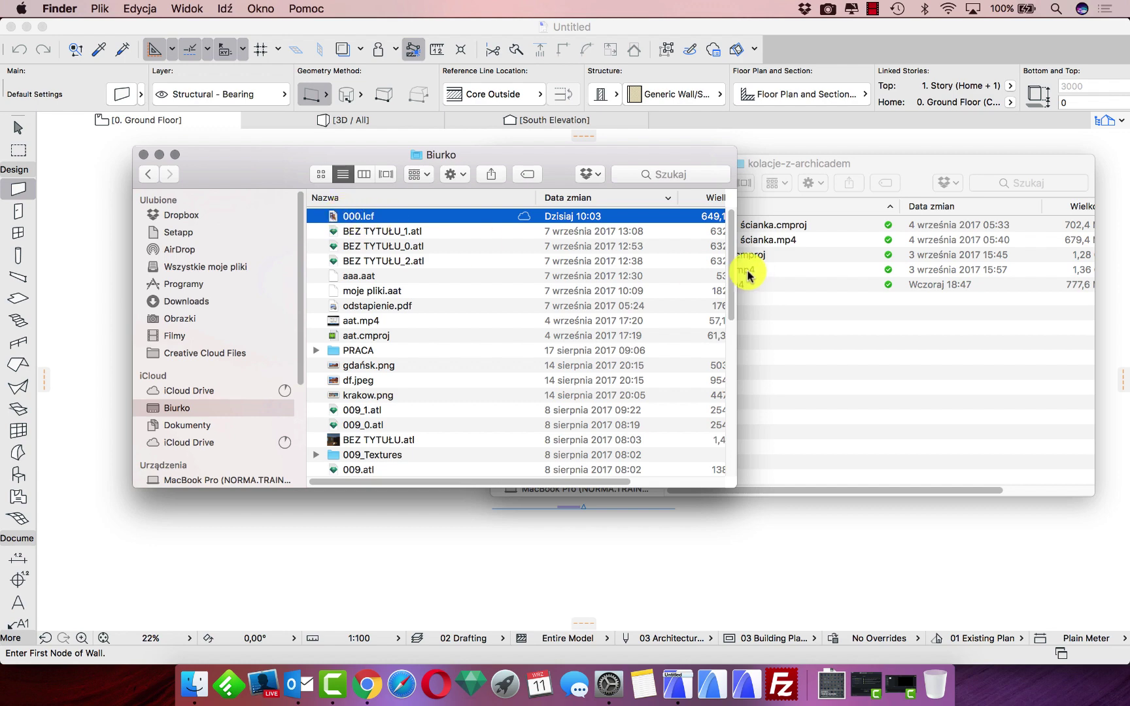
{"action": "left_click_drag", "start_coordinate": [734, 274], "coordinate": [795, 255]}
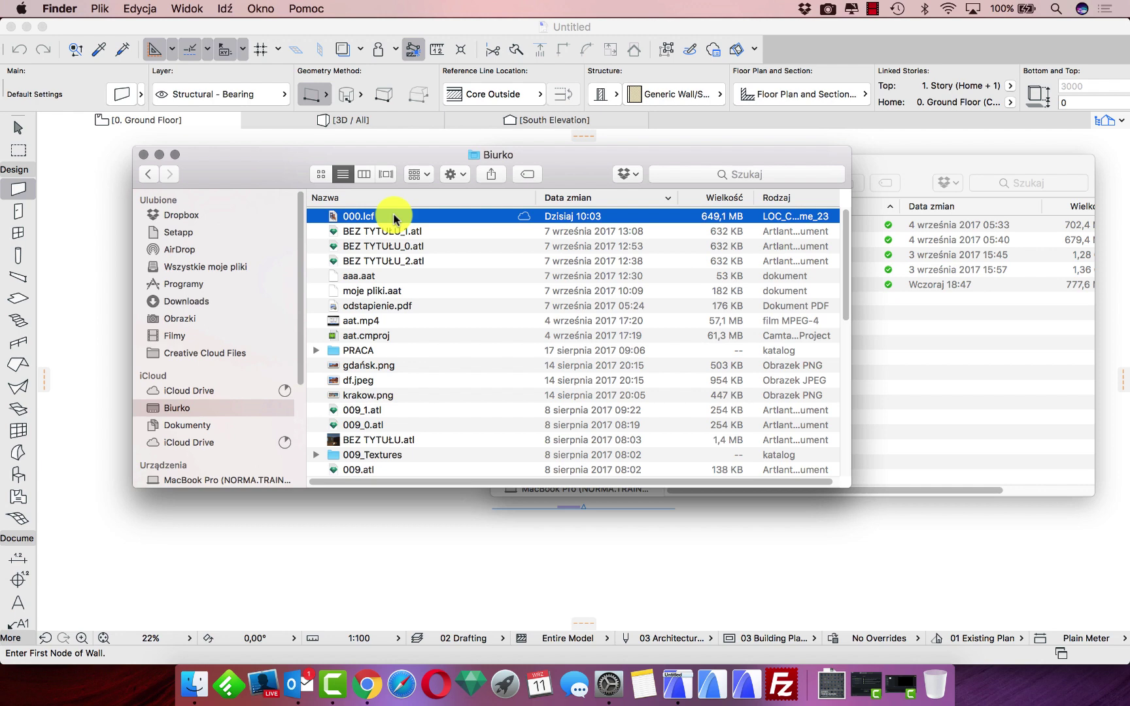
{"action": "left_click", "coordinate": [441, 520]}
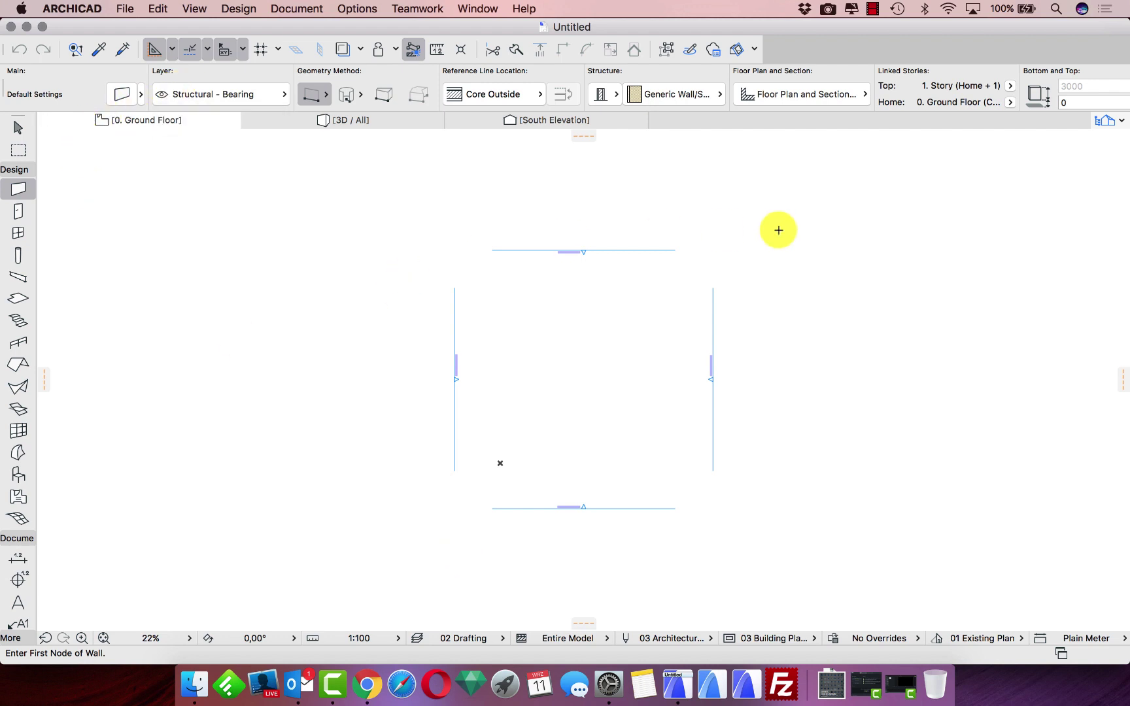
Open the Library Manager from File > Libraries and Objects.
{"action": "left_click", "coordinate": [125, 9]}
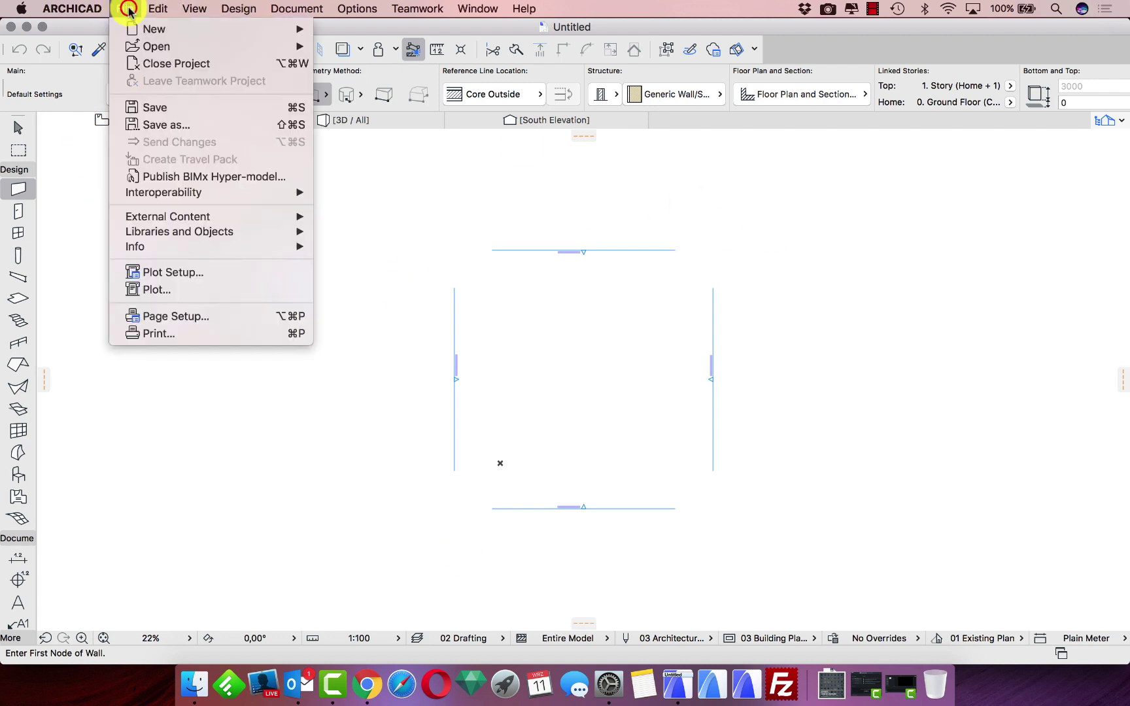
{"action": "mouse_move", "coordinate": [217, 237]}
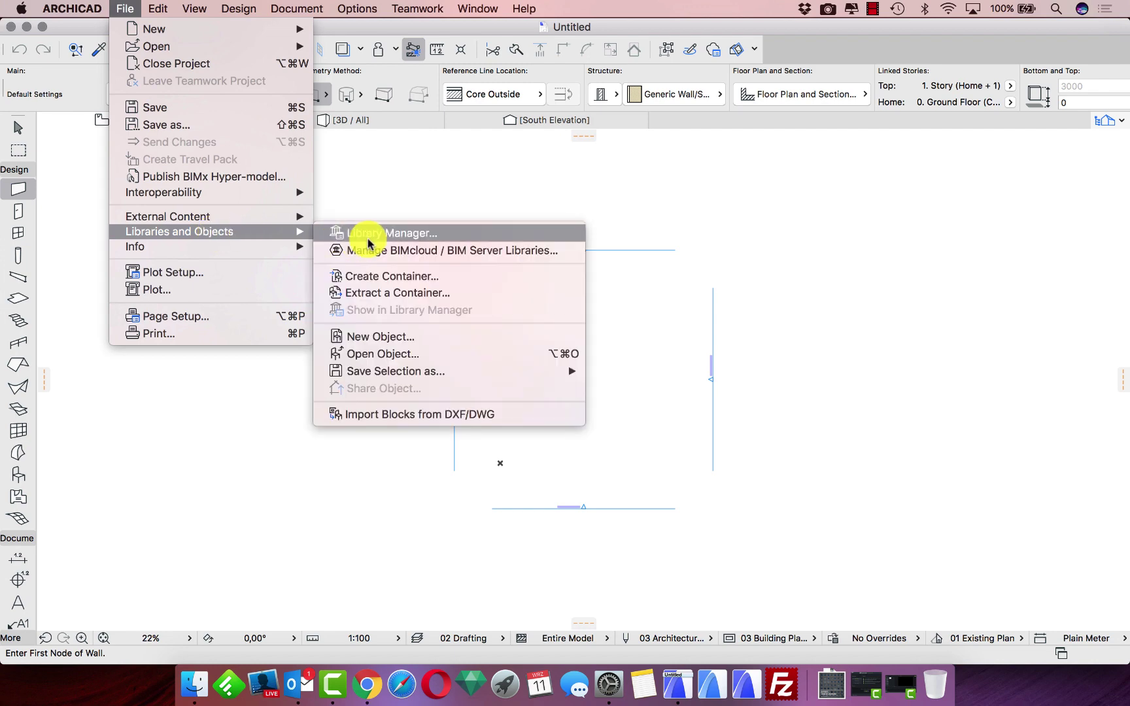
{"action": "left_click", "coordinate": [411, 235]}
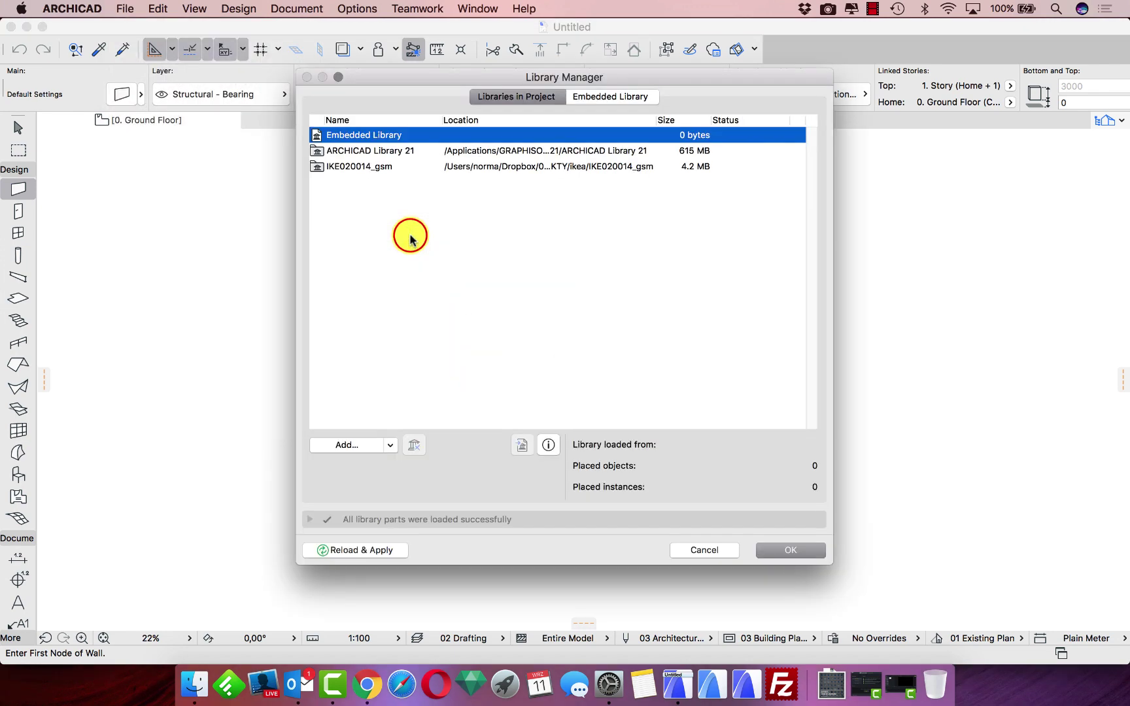
Add the 000.lcf container from Biurko as a project library and inspect it.
{"action": "left_click", "coordinate": [326, 445]}
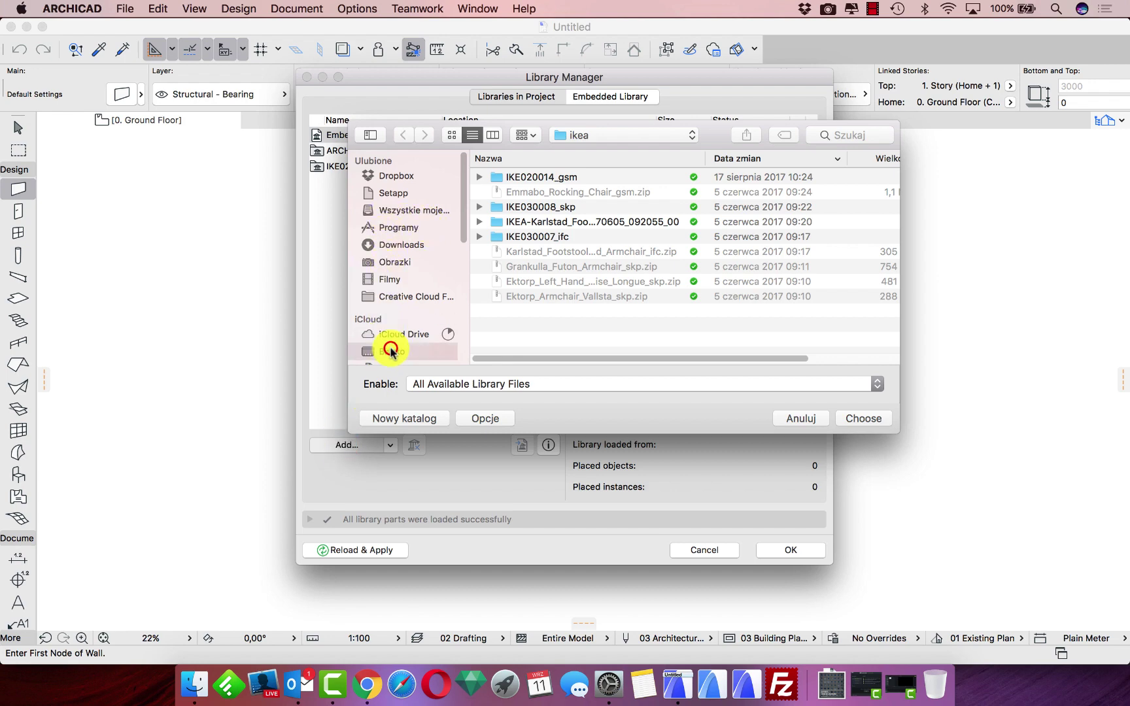
{"action": "left_click", "coordinate": [391, 352]}
{"action": "left_click", "coordinate": [508, 173]}
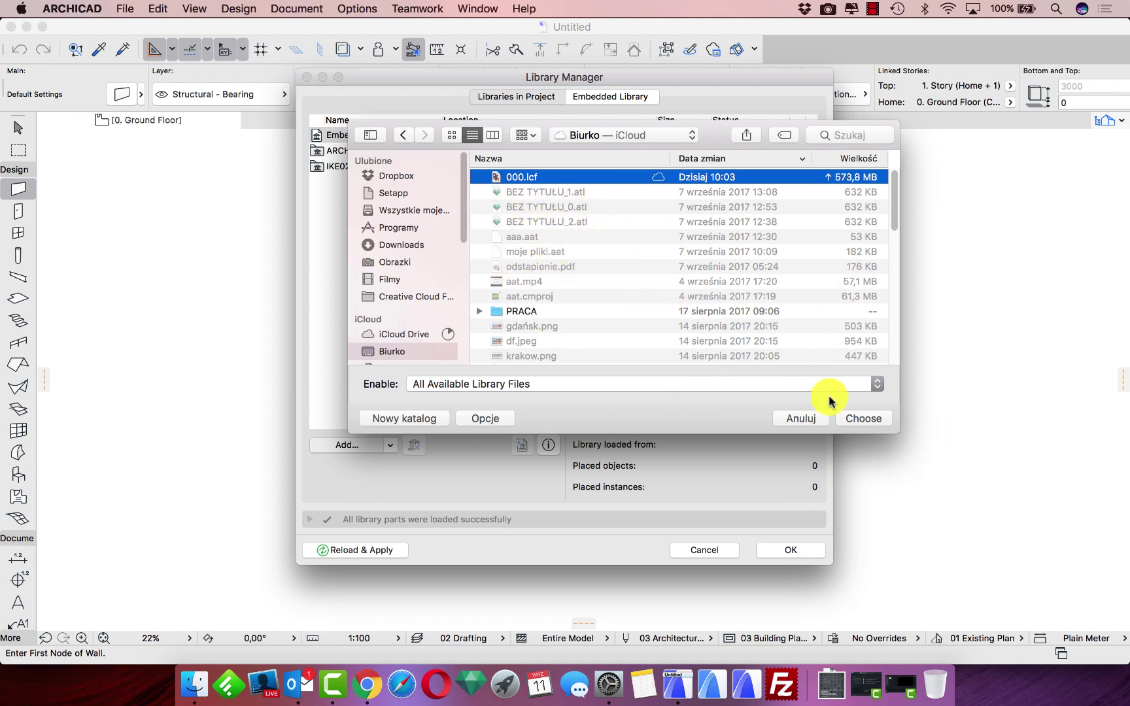
{"action": "left_click", "coordinate": [875, 422]}
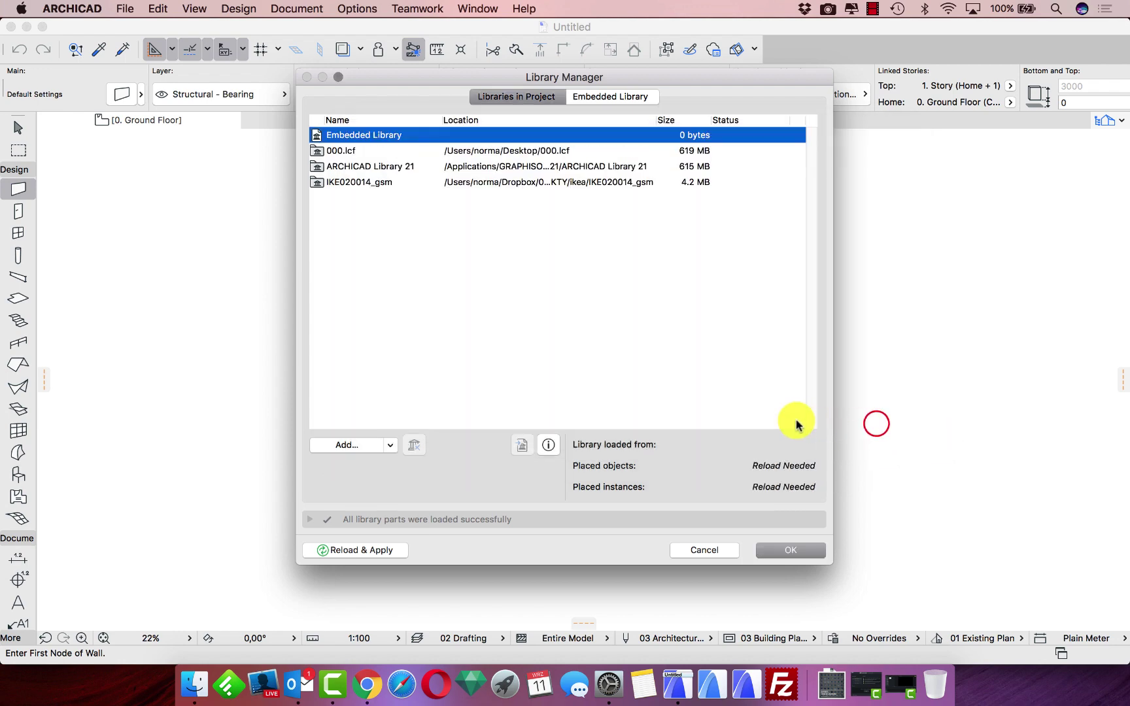
{"action": "left_click", "coordinate": [354, 150]}
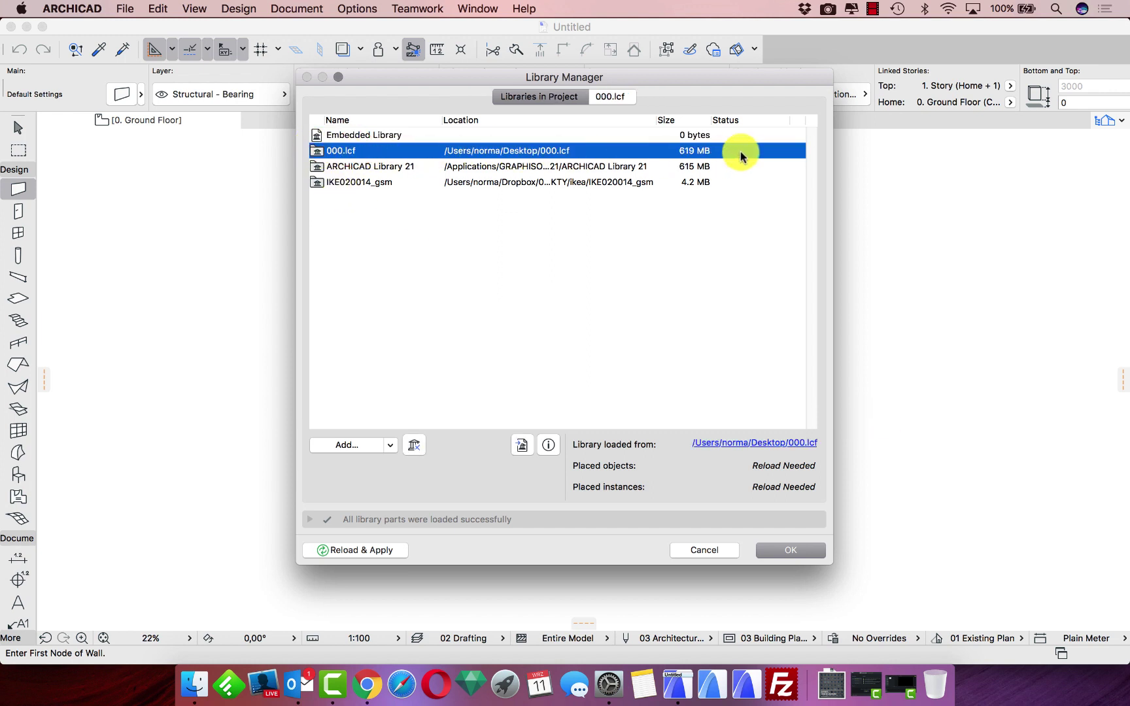